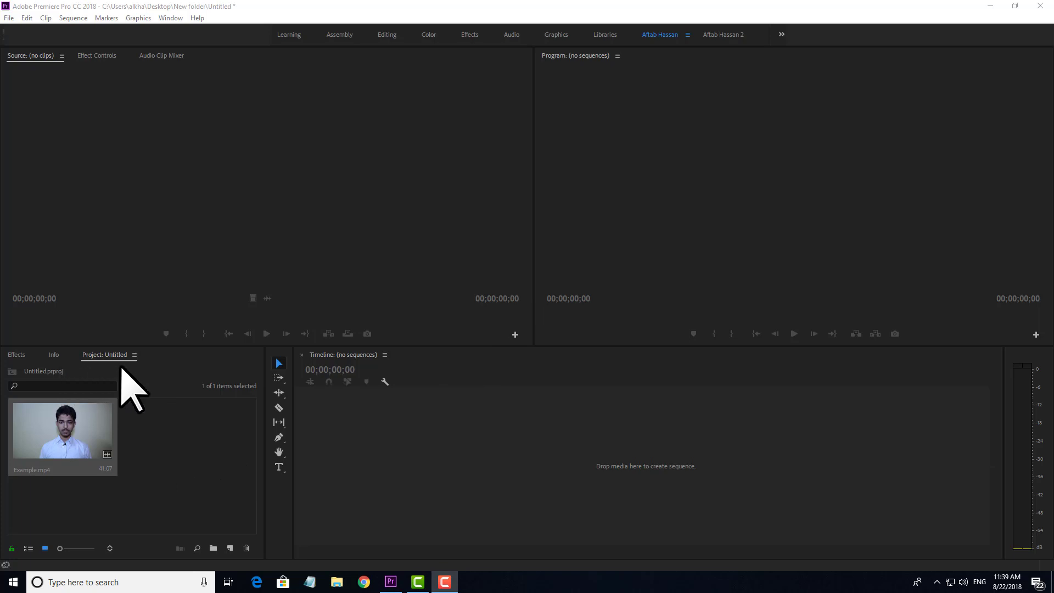
- Create a new sequence from Example.mp4 in the empty timeline and delete the clip's audio, keeping only the video
drag(117, 355, 75, 370)
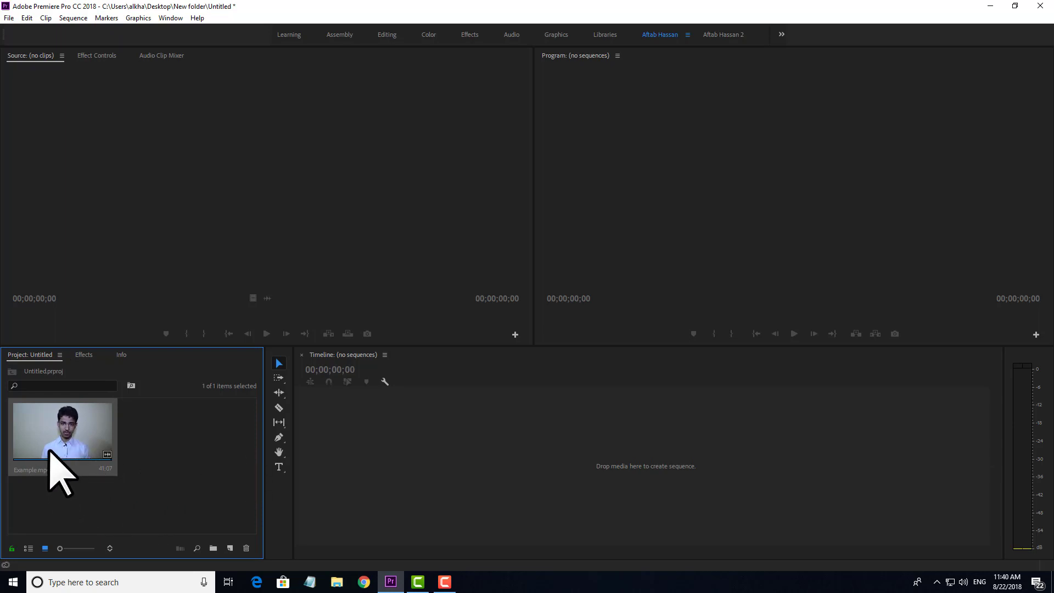
drag(148, 447, 571, 434)
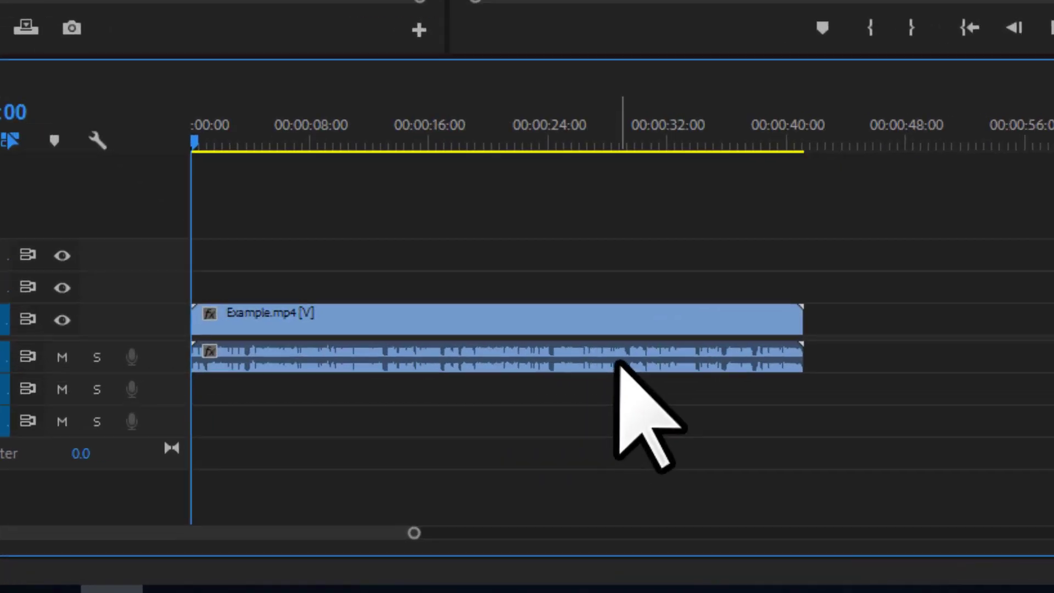
alt+click(618, 360)
key(Delete)
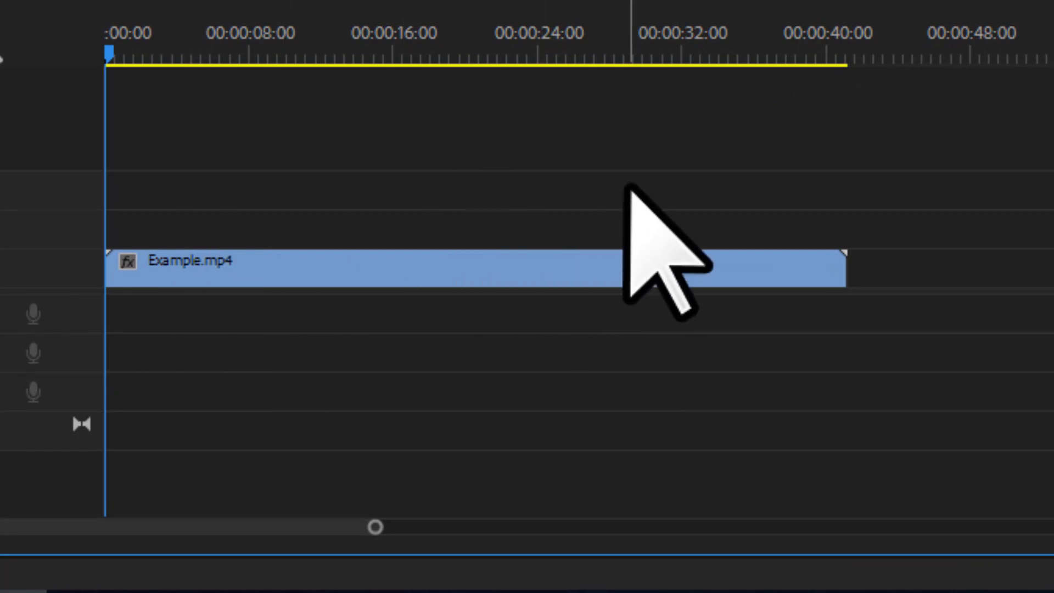
click(437, 269)
drag(141, 41, 106, 41)
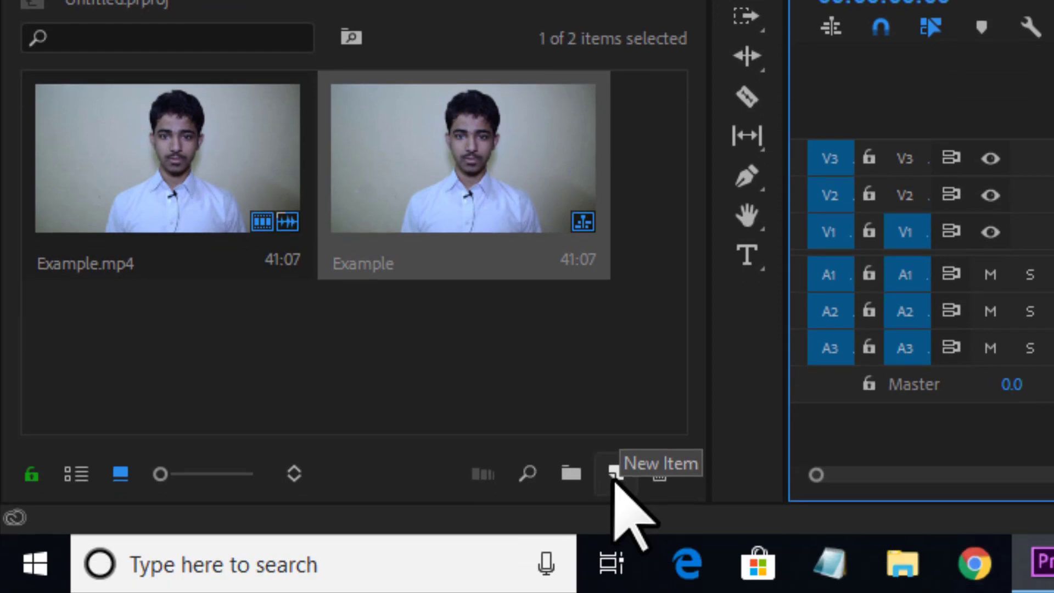
click(615, 474)
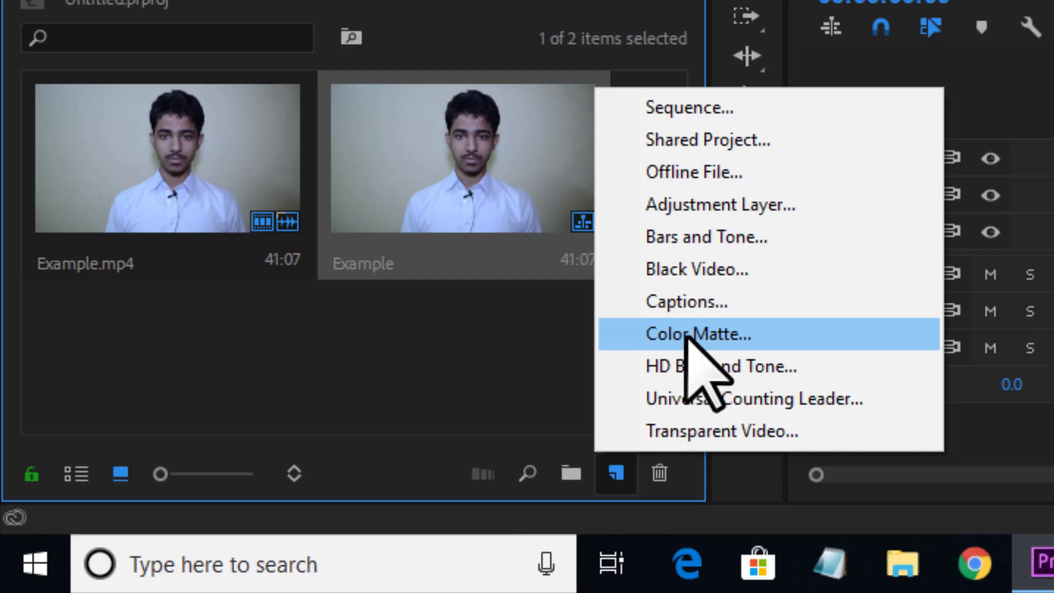
click(617, 473)
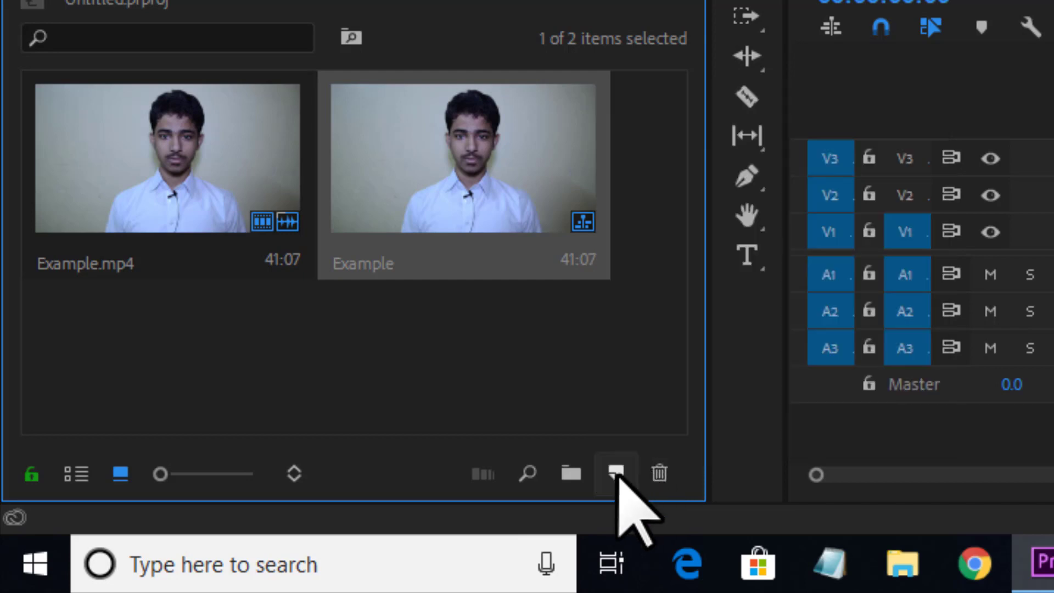
click(617, 474)
click(417, 351)
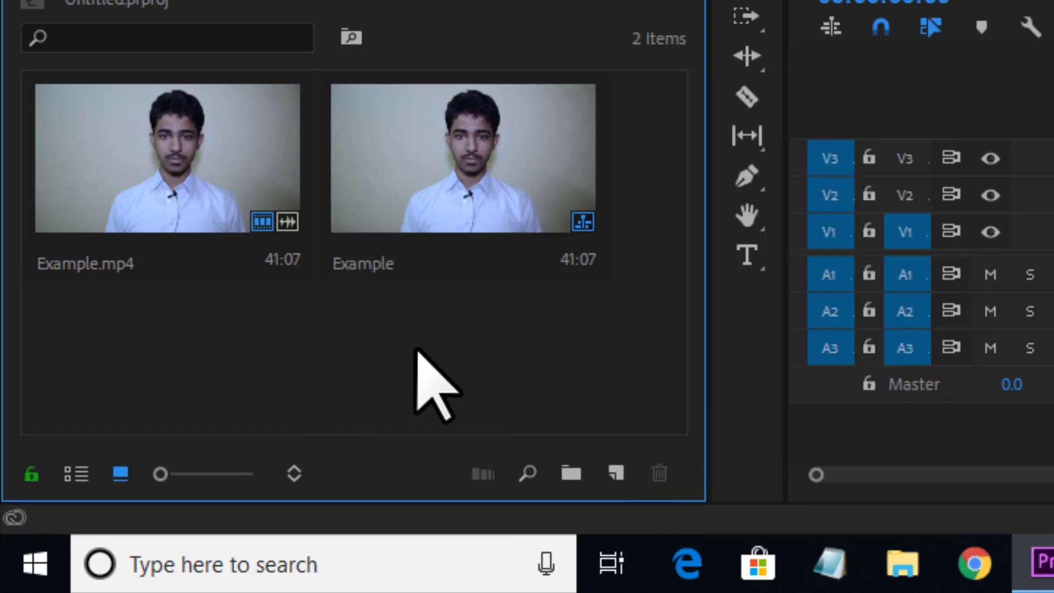
right_click(411, 337)
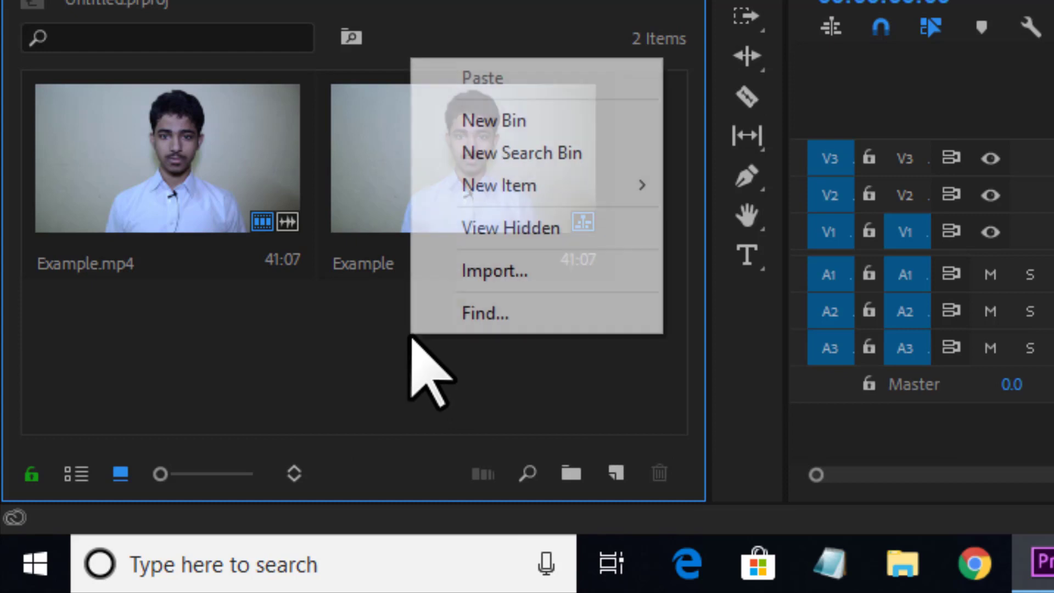
mouse_move(506, 199)
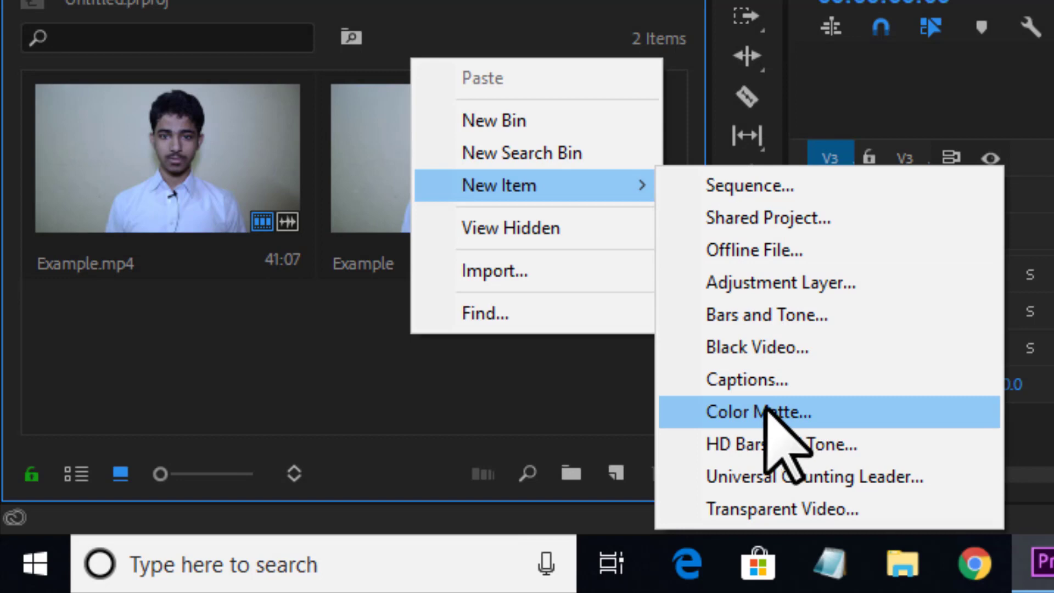
click(610, 394)
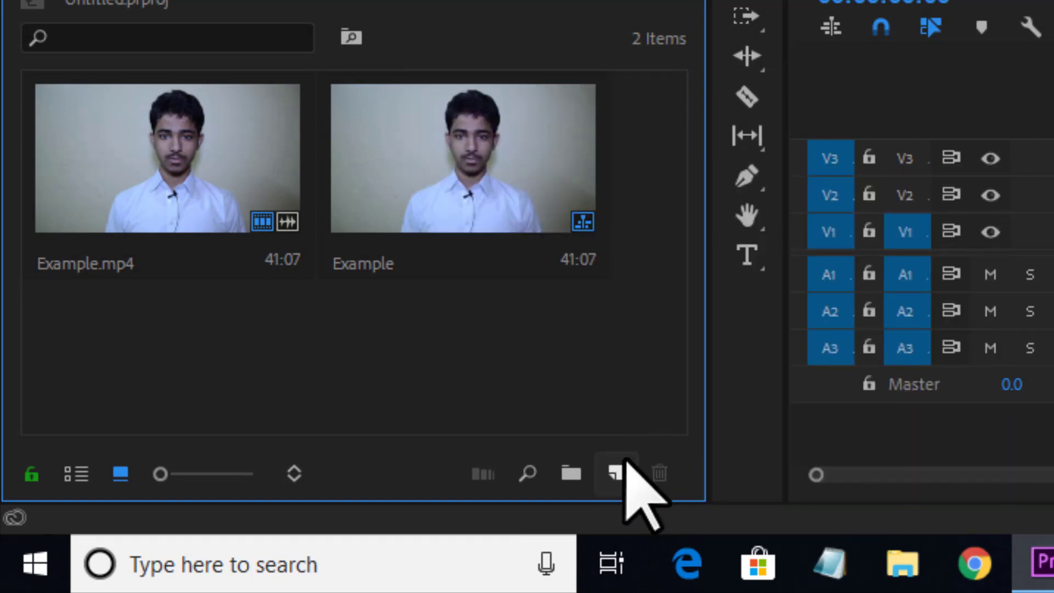
- Create a black (000000) color matte at 1920 x 1080, 29.97 fps with square pixels, and name it "Black Matt"
click(616, 472)
click(671, 334)
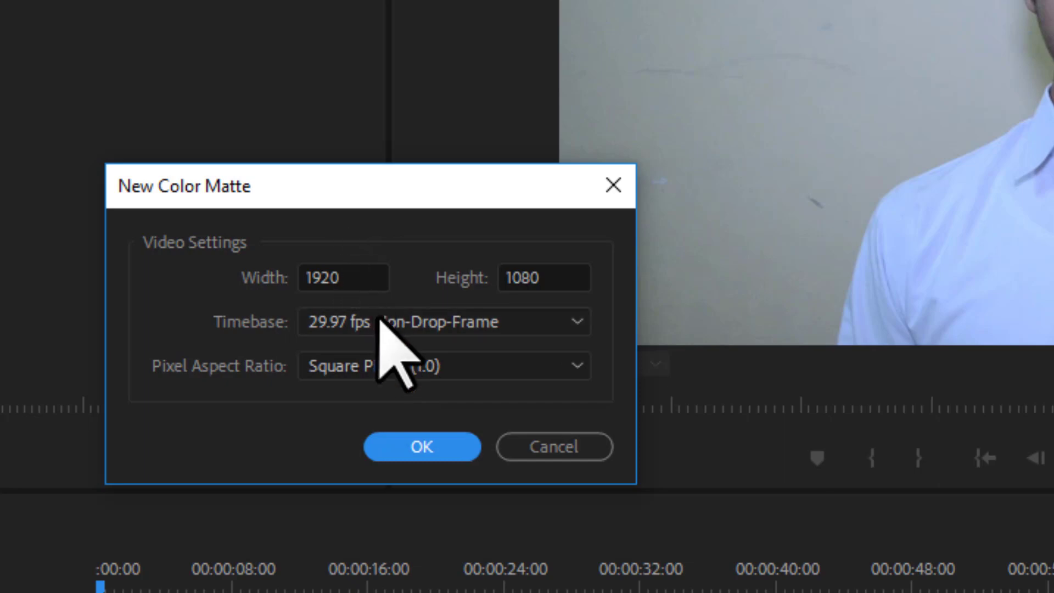
click(395, 446)
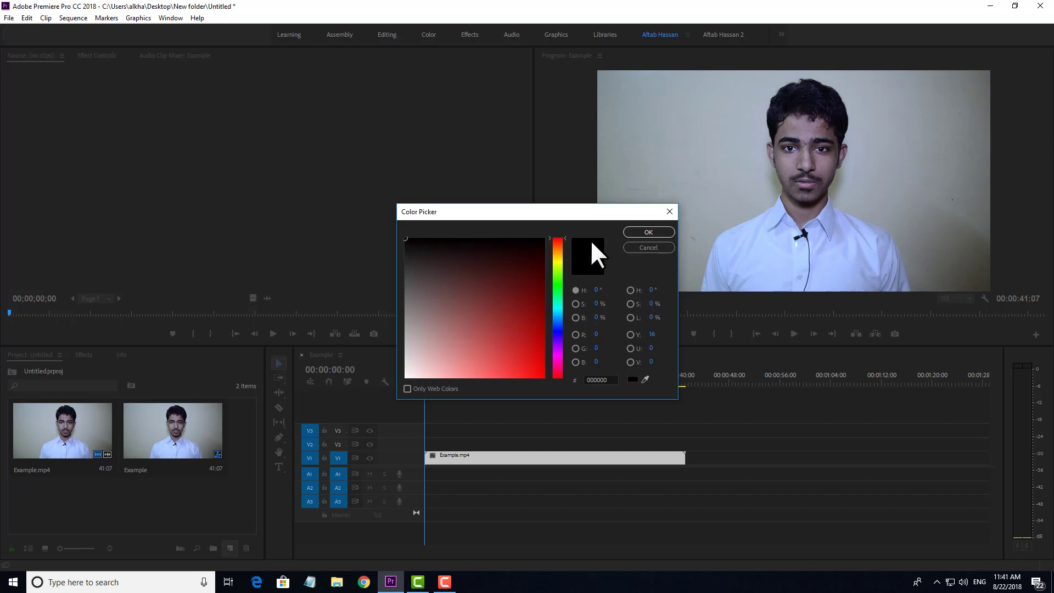
click(640, 231)
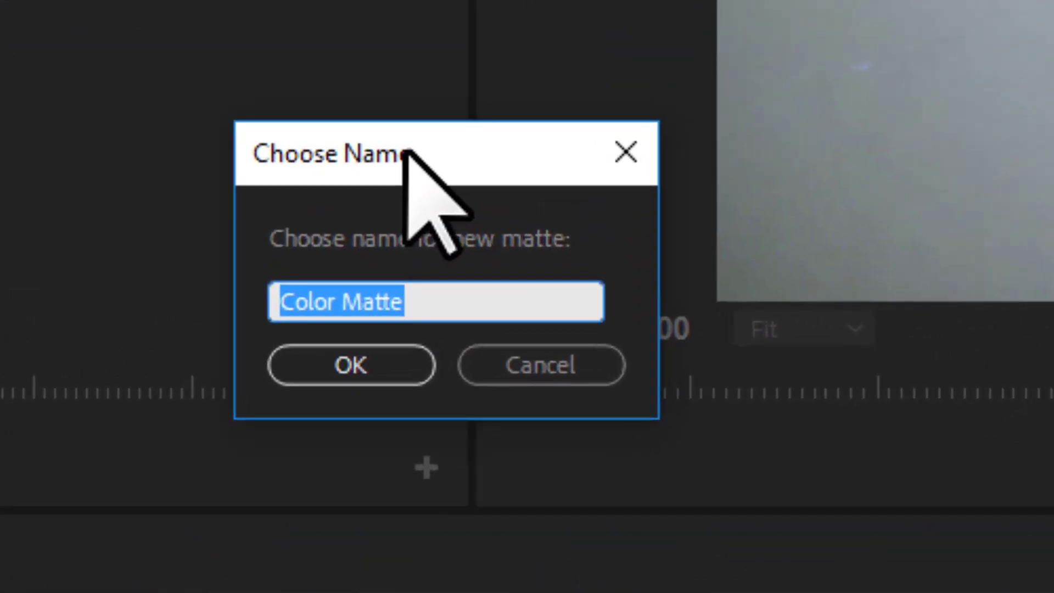
text(Bla)
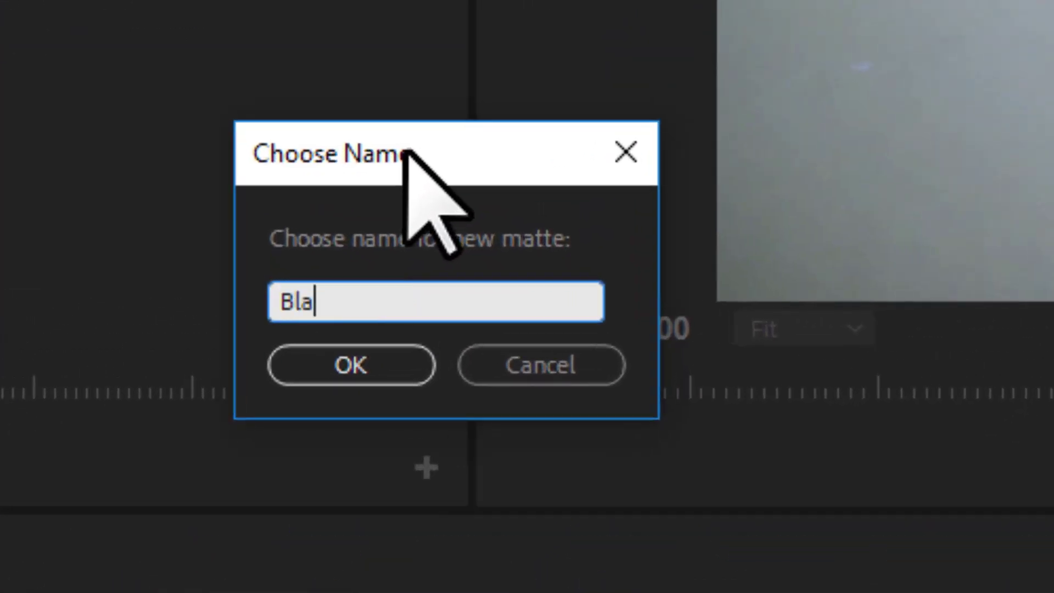
text(ck Matt)
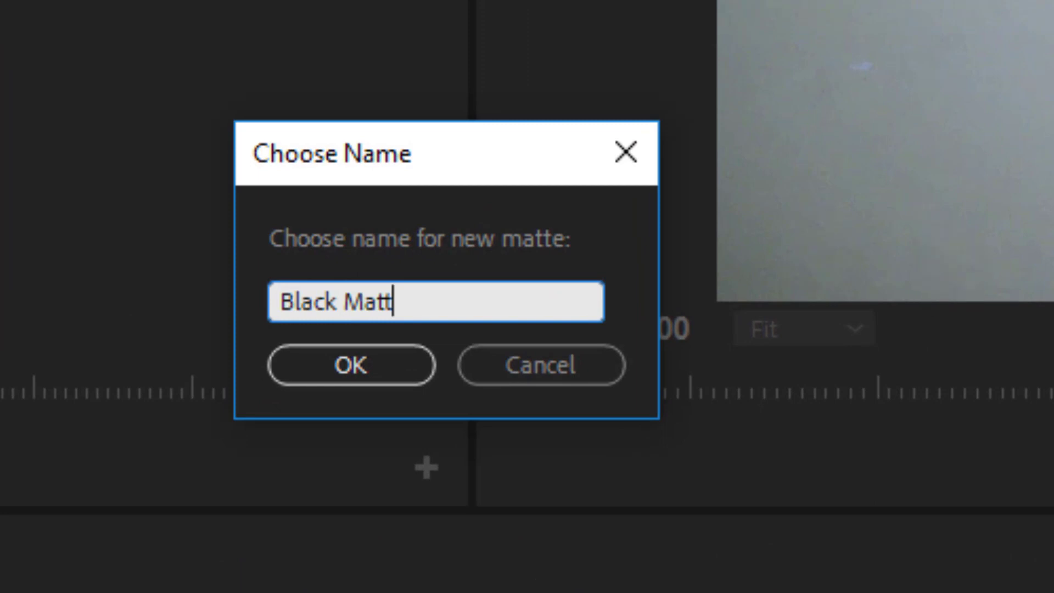
click(414, 352)
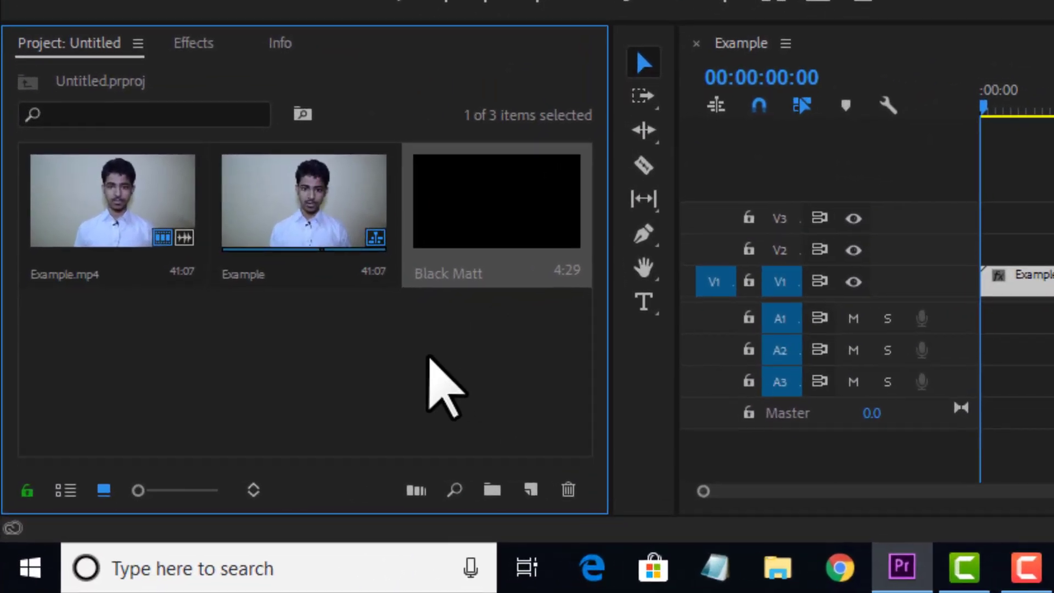
- Shrink the project thumbnails and place the Black Matt on track V2 above Example.mp4, starting at about 8 seconds
click(142, 487)
drag(326, 350, 121, 228)
click(405, 374)
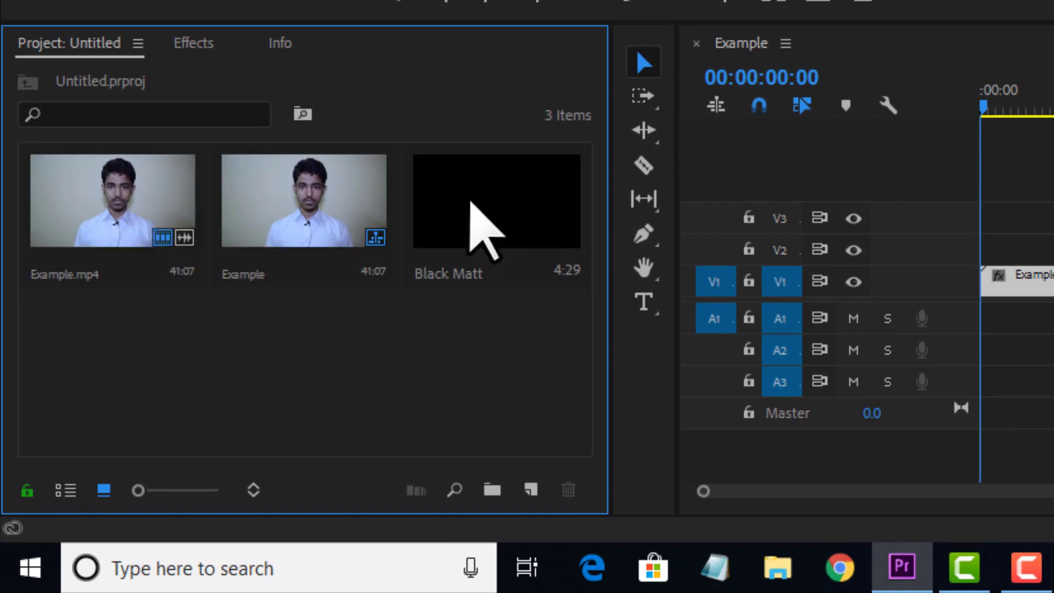
drag(475, 212, 1053, 242)
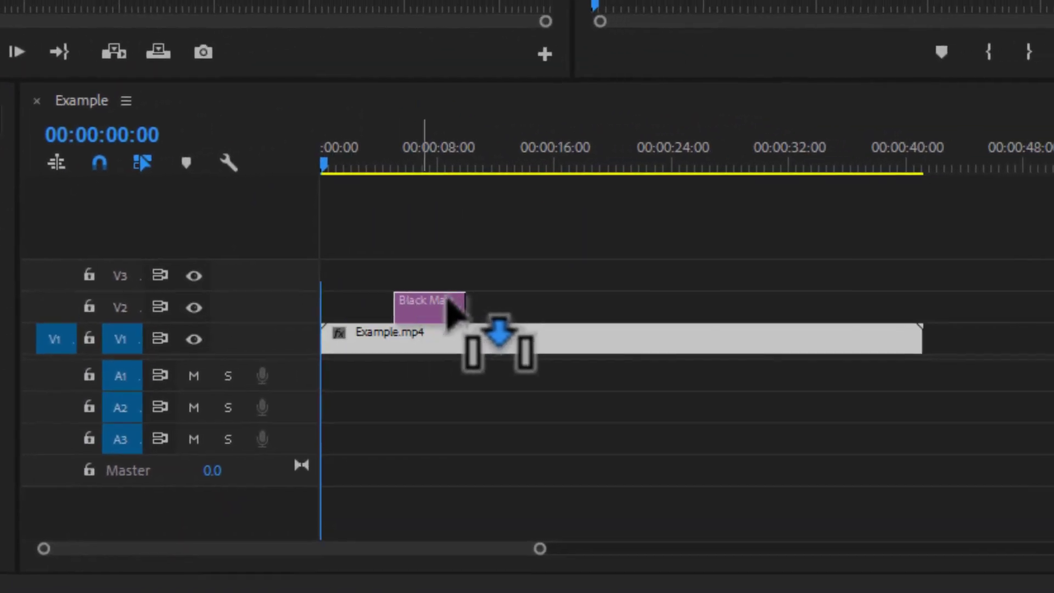
drag(448, 299, 467, 302)
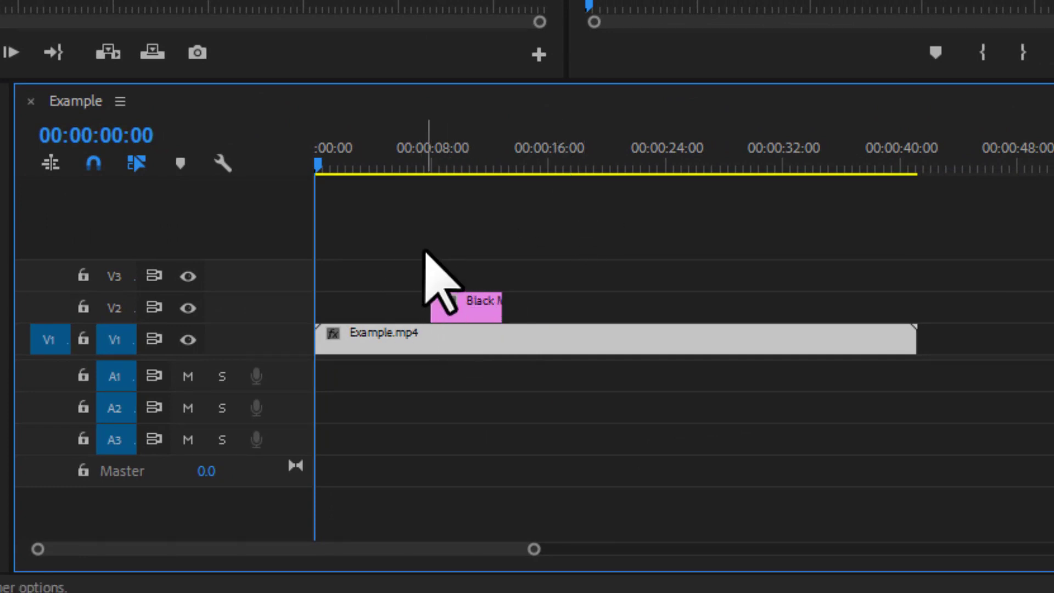
- Show the Black Matt's effect controls and extend the clip on V2 at both ends, from about 3 to about 31 seconds
drag(392, 155, 474, 153)
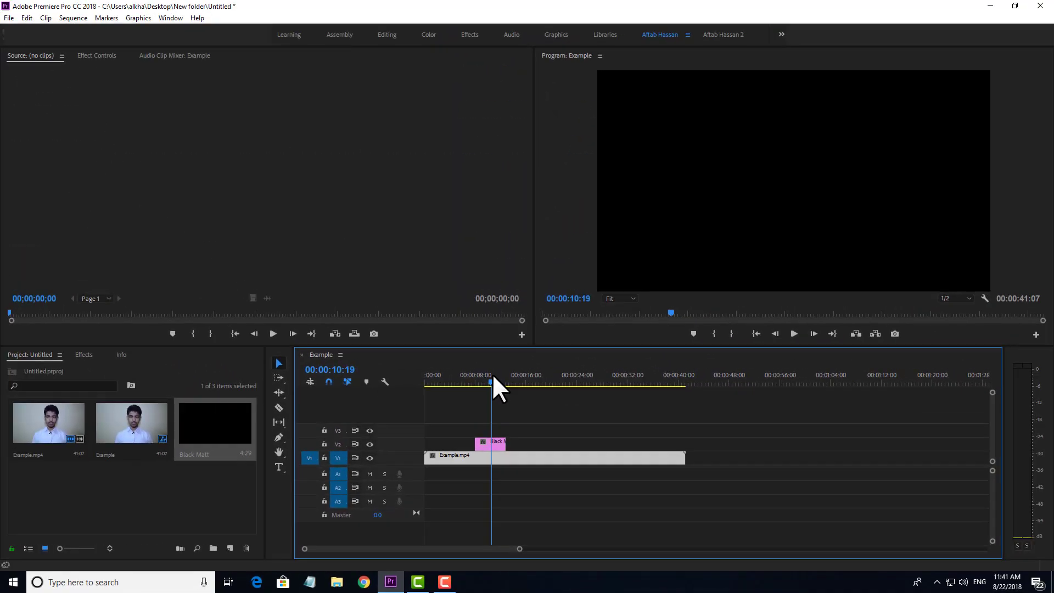
drag(492, 376, 490, 377)
click(464, 376)
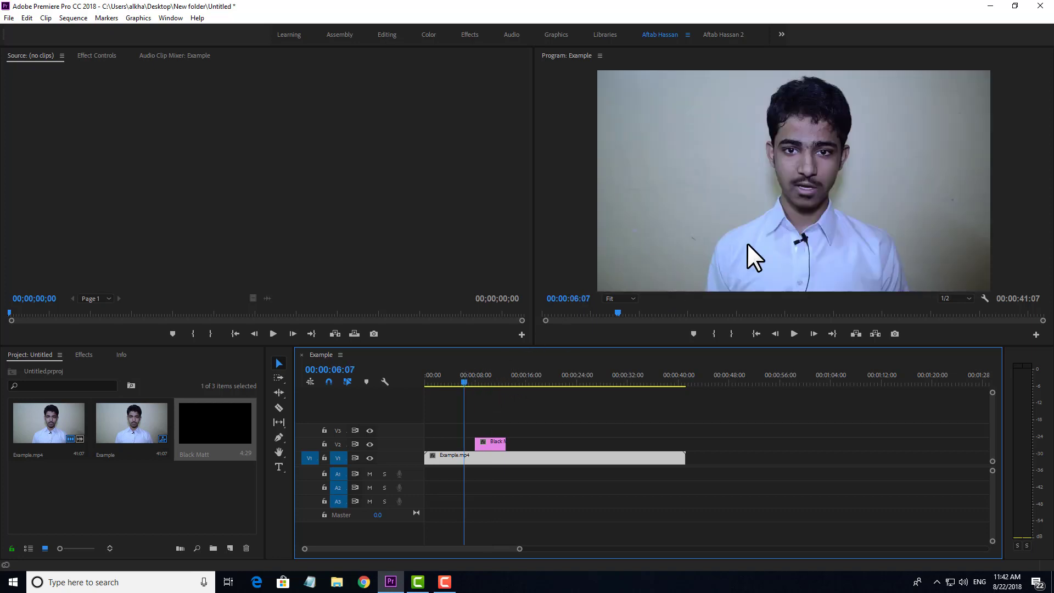
click(487, 378)
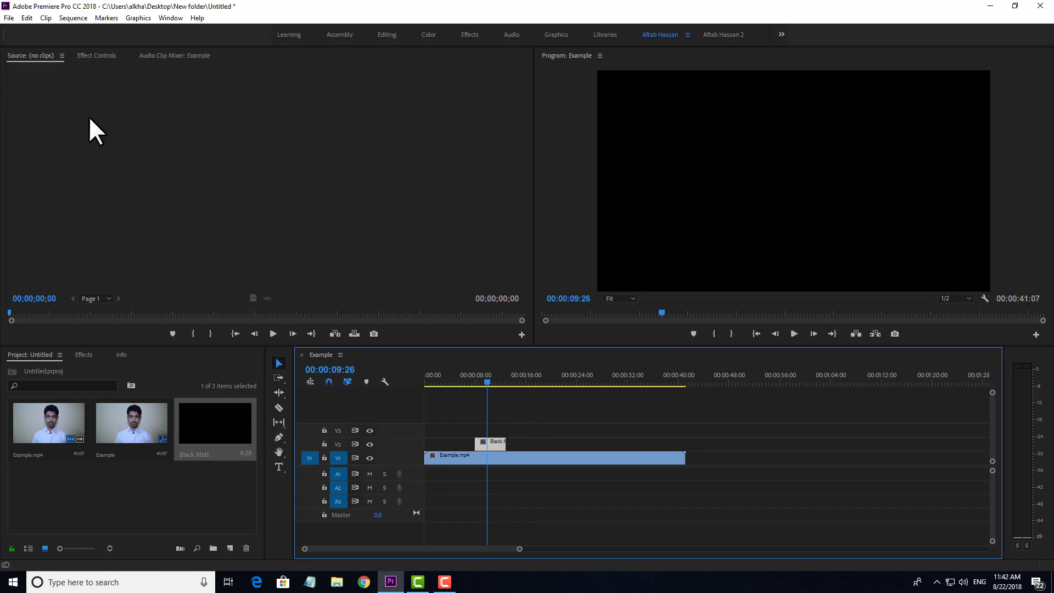
click(98, 56)
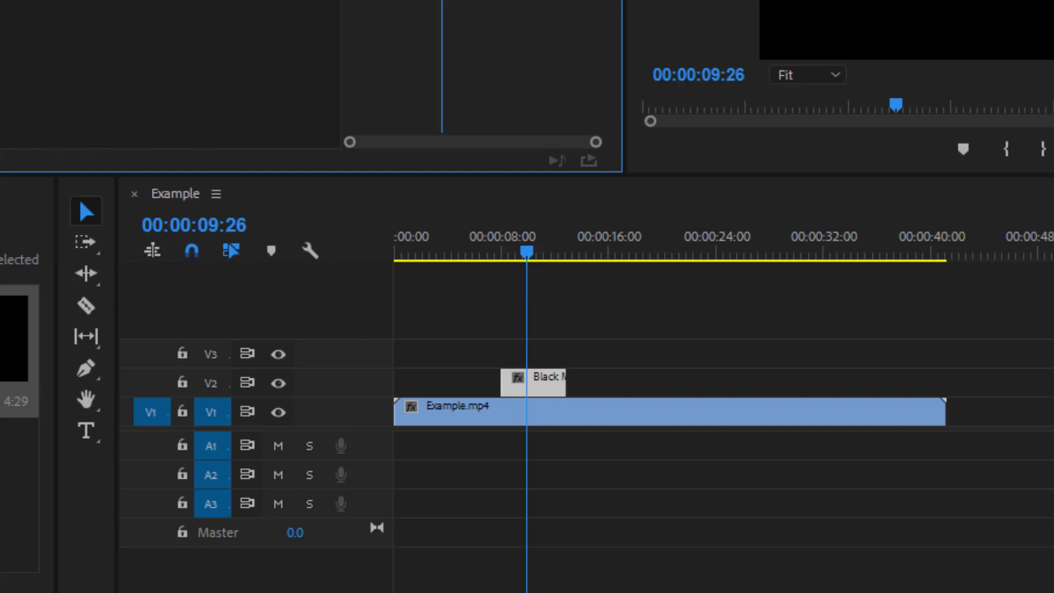
drag(442, 0, 522, 84)
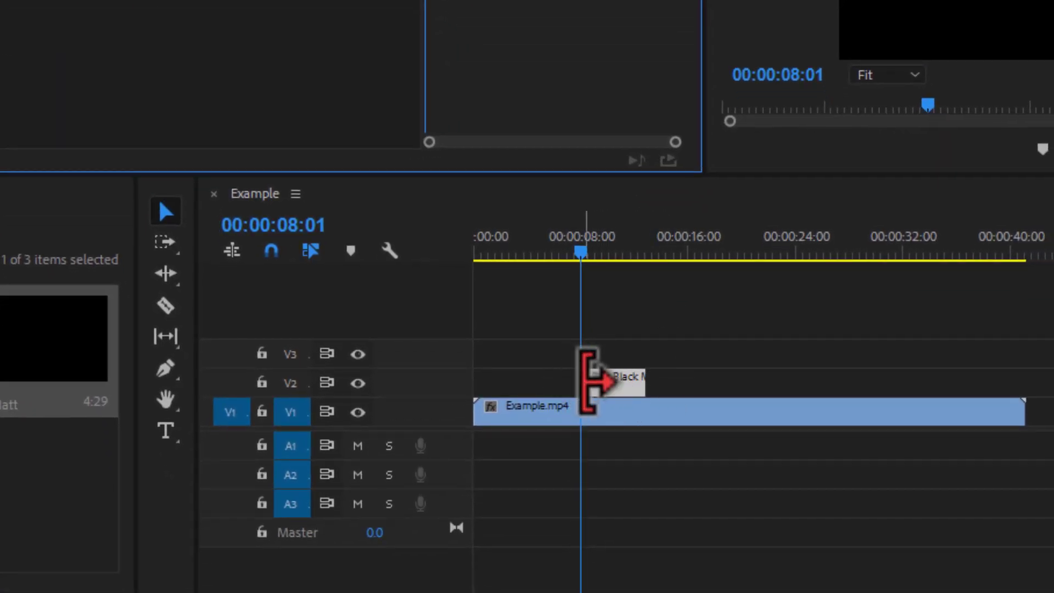
mouse_move(592, 379)
mouse_down()
mouse_move(516, 378)
mouse_move(592, 392)
mouse_up()
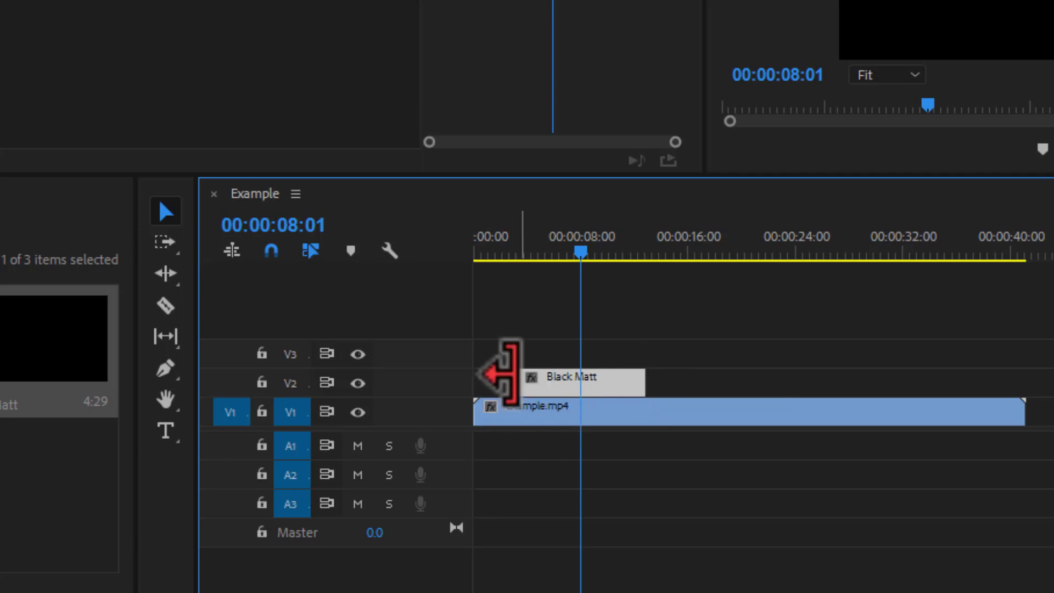
drag(645, 378, 886, 377)
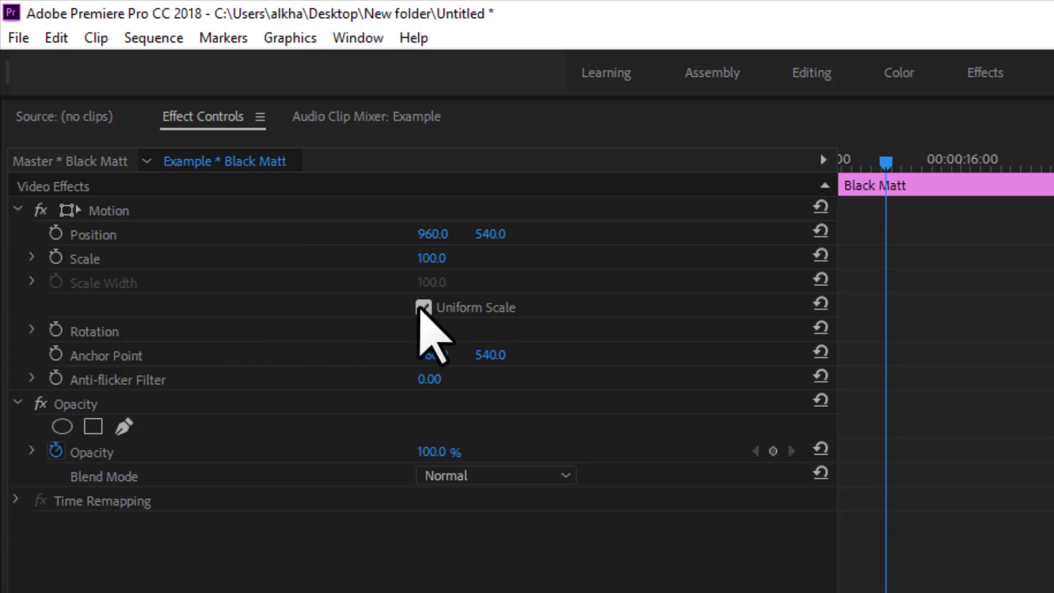
- Turn off Uniform Scale and reshape the matte into a bar along the frame's bottom, about 16.1 high and 109.2 wide, positioned at 960, 992.9
click(423, 308)
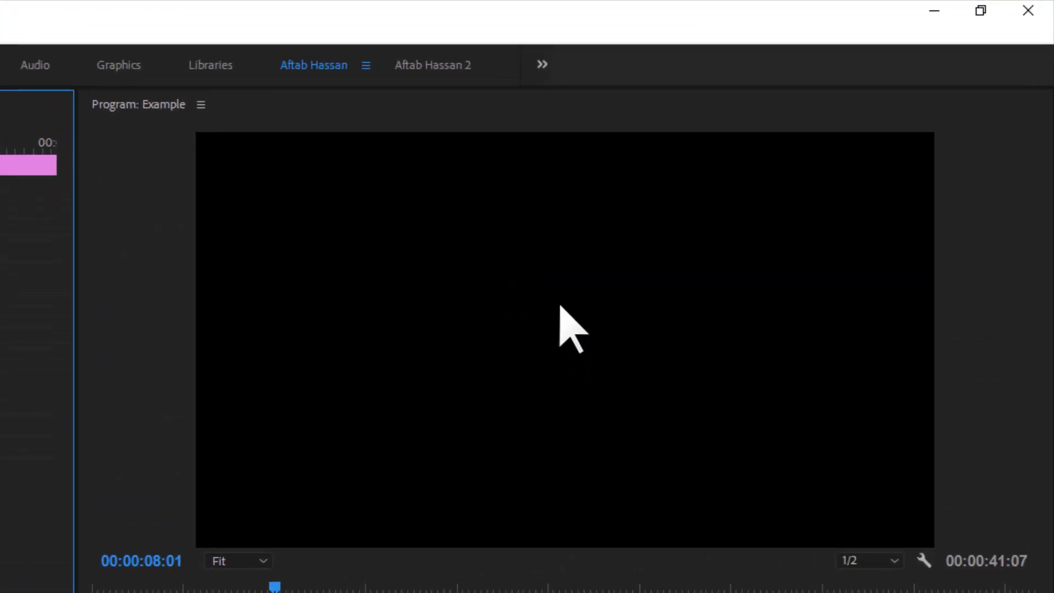
click(560, 305)
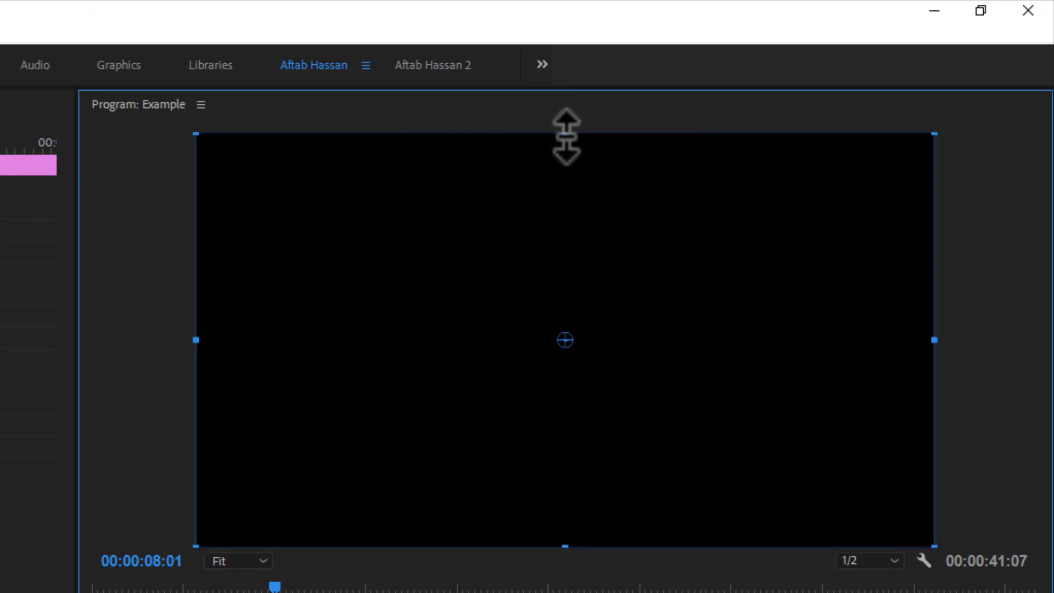
drag(566, 136, 550, 312)
drag(510, 347, 499, 516)
drag(919, 479, 954, 467)
drag(819, 513, 822, 511)
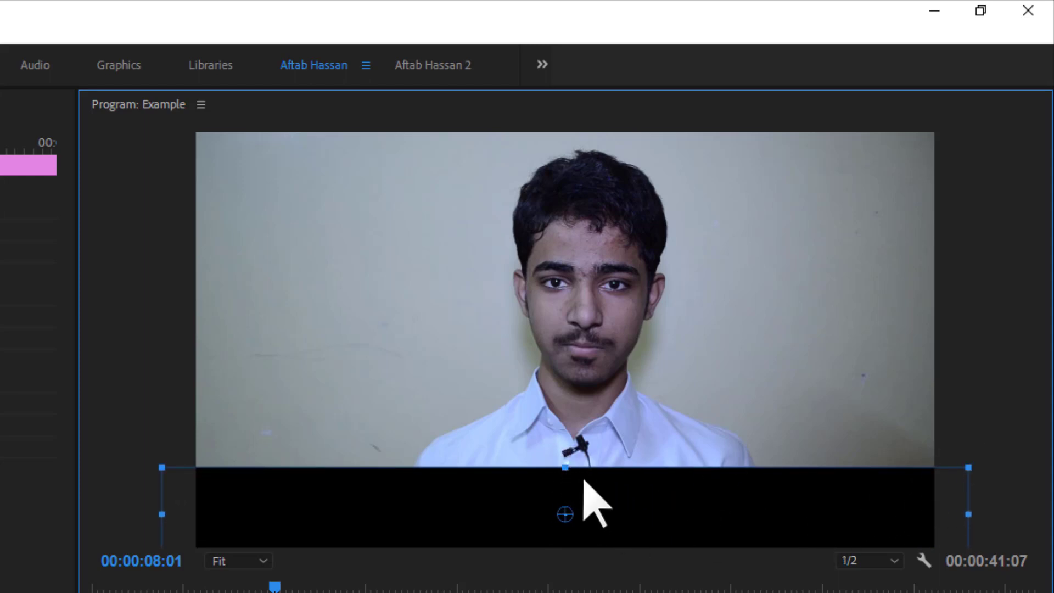
drag(565, 467, 567, 481)
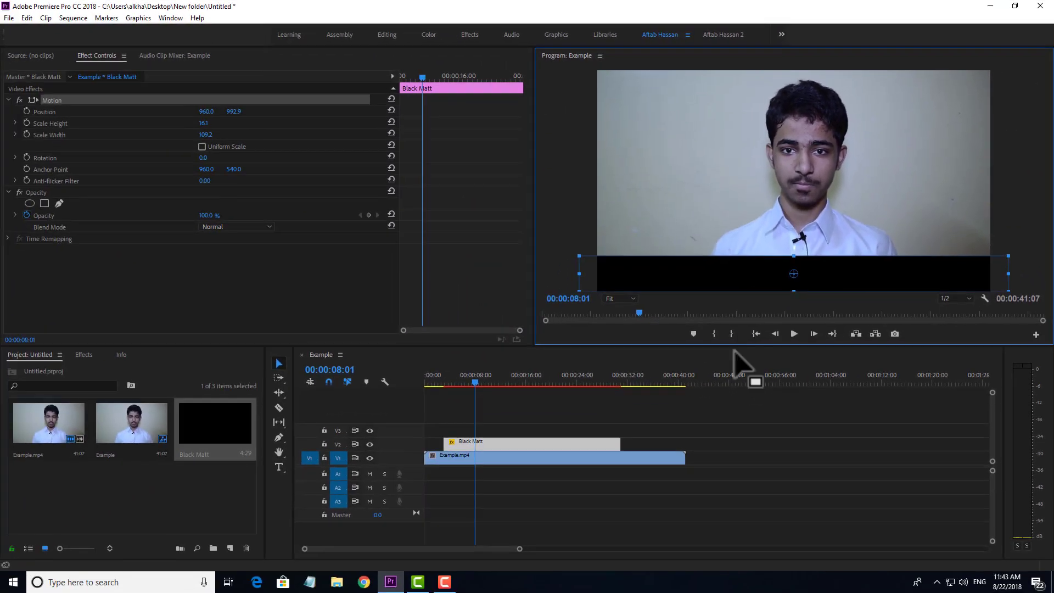
click(666, 416)
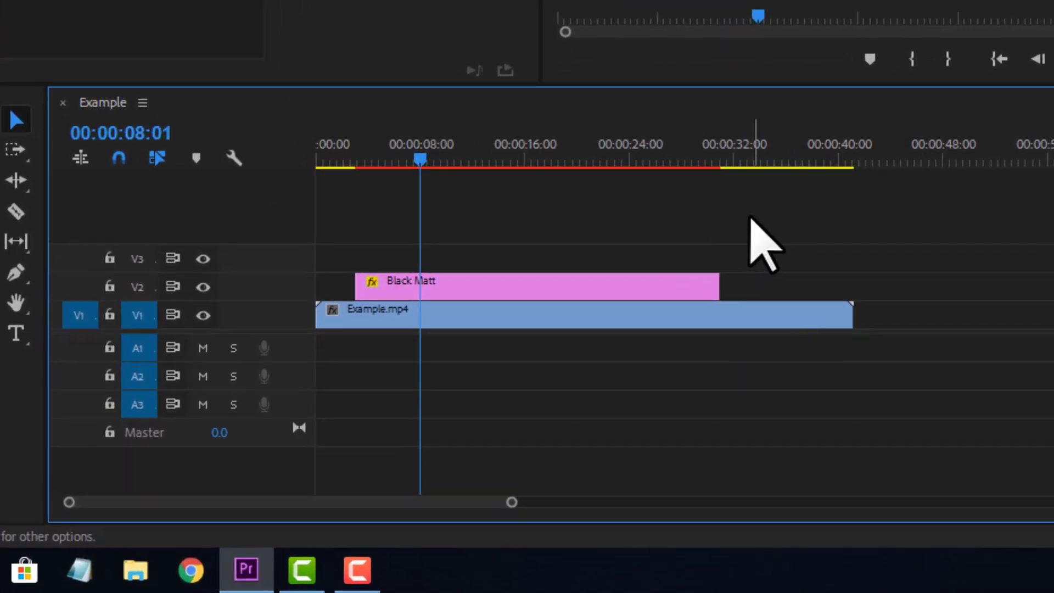
- Turn off opacity animation for the Black Matt clip and set its opacity to 60%
drag(691, 313, 601, 362)
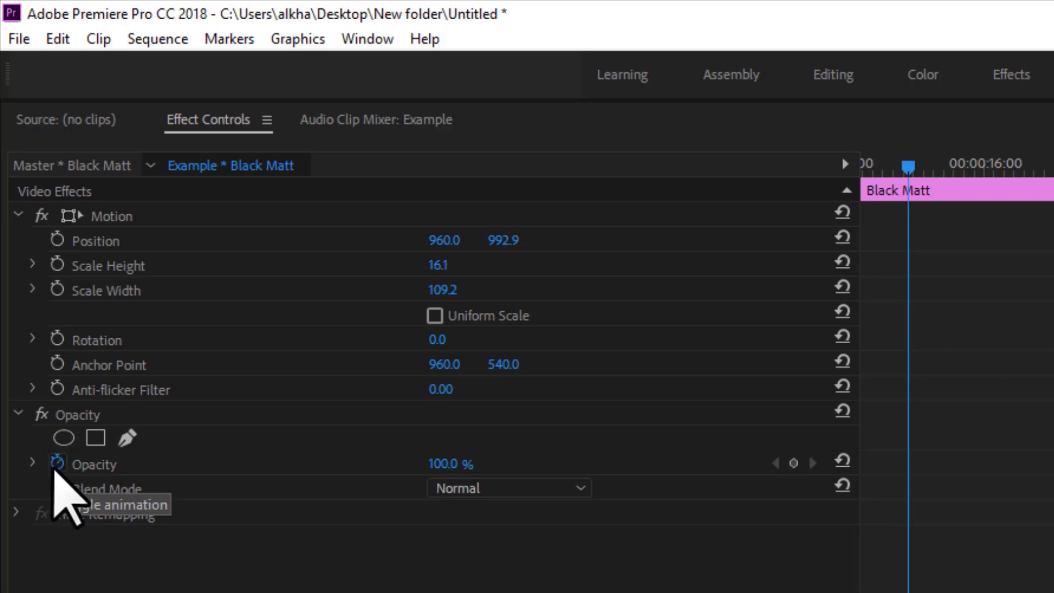
click(56, 464)
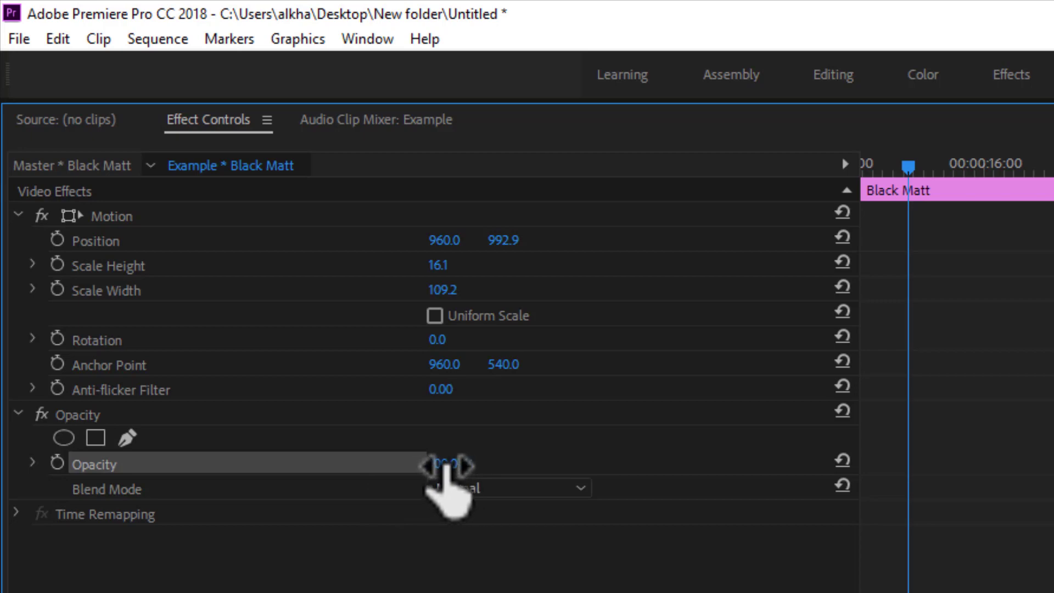
click(449, 464)
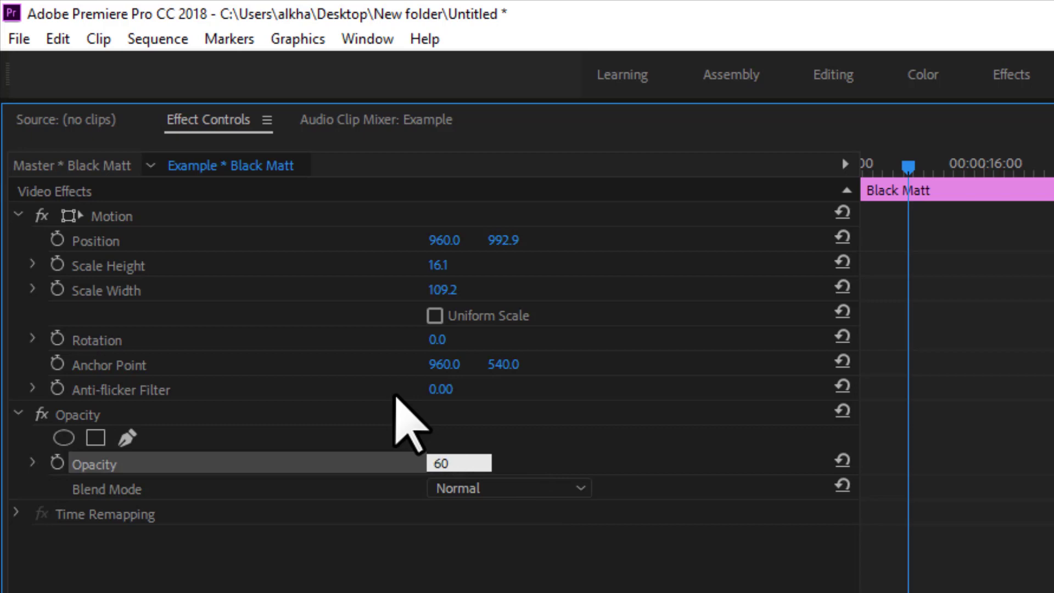
key(Return)
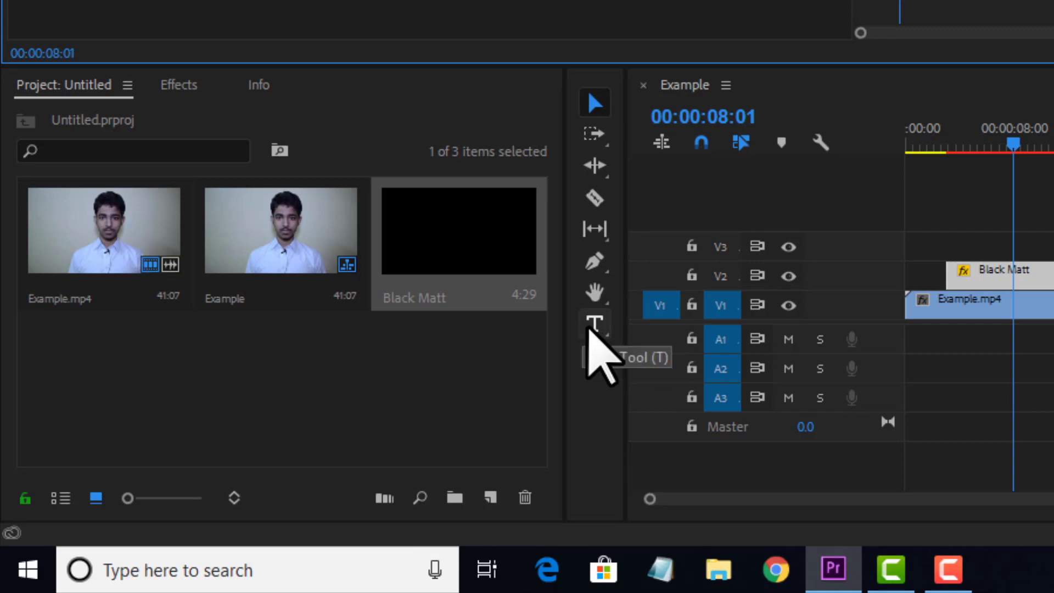
- Add the text "SUNSCRIBE FOR MORE VIDEOS" at 00:00:08:01 and move it down onto the dark bar
click(596, 330)
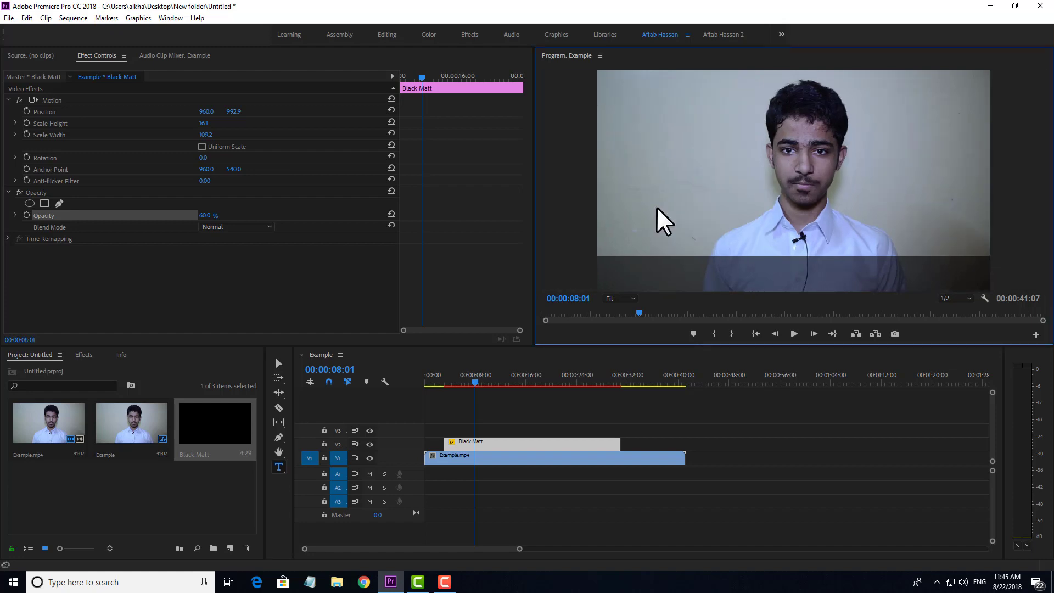
click(660, 211)
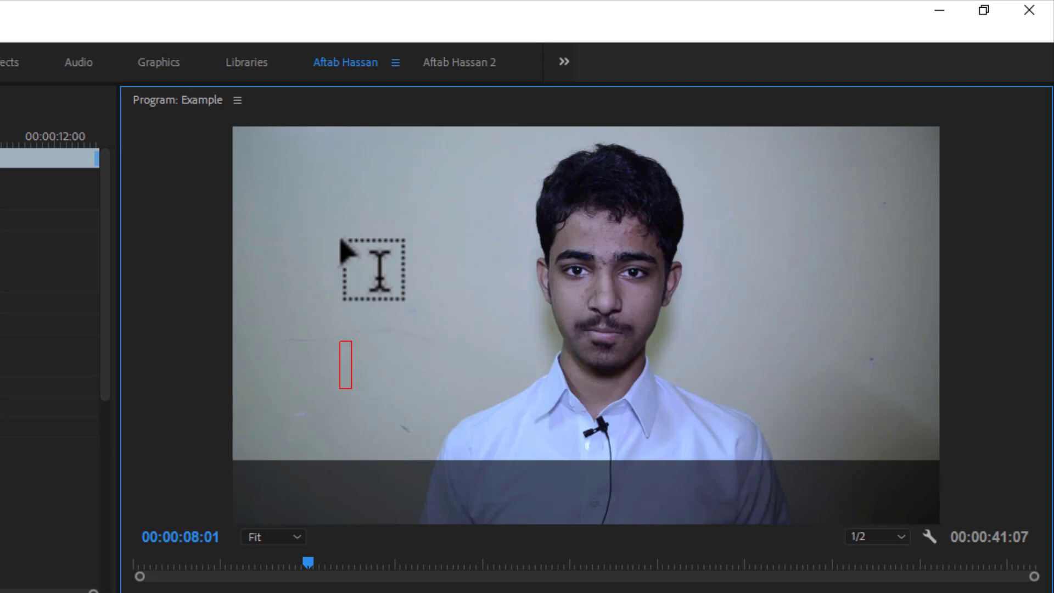
text(SUNSCRIBE FOR MORE)
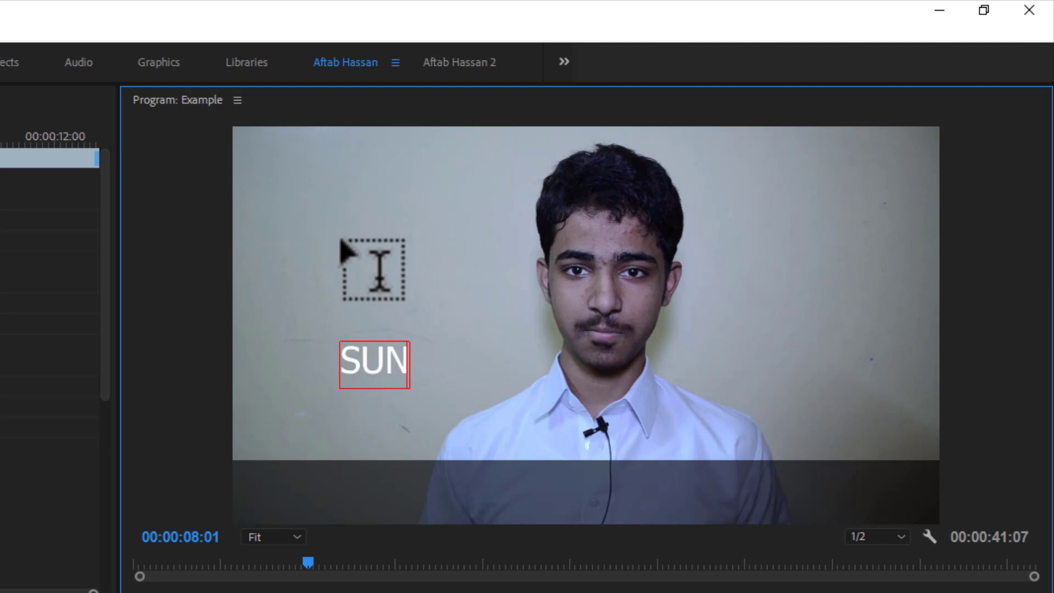
text( VIDEOS)
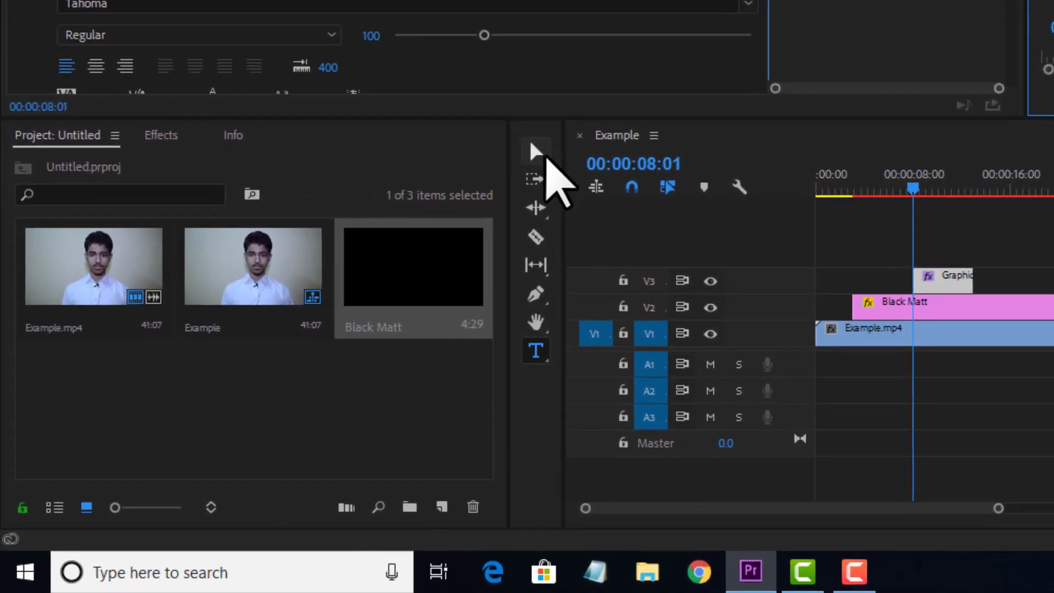
click(543, 156)
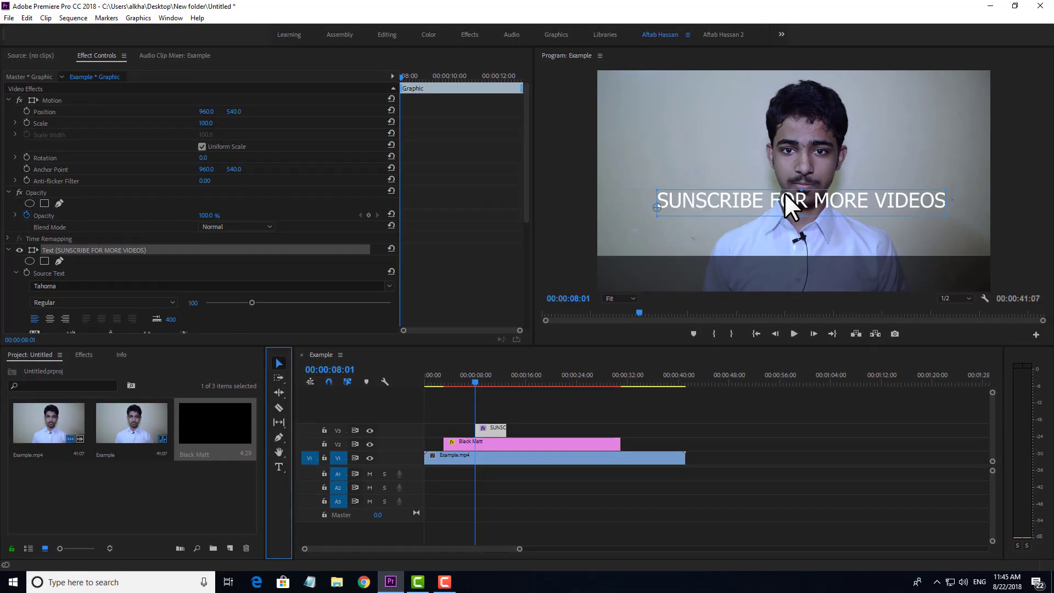
drag(756, 196, 746, 270)
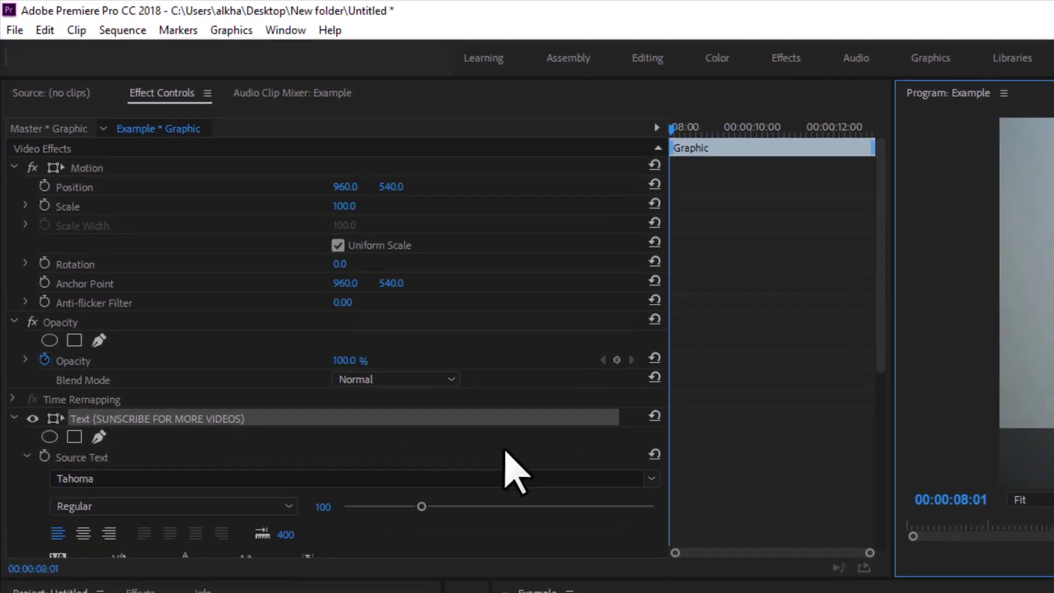
- Set the font of the "SUNSCRIBE FOR MORE VIDEOS" text to Arial Bold
scroll(338, 238, down, 1)
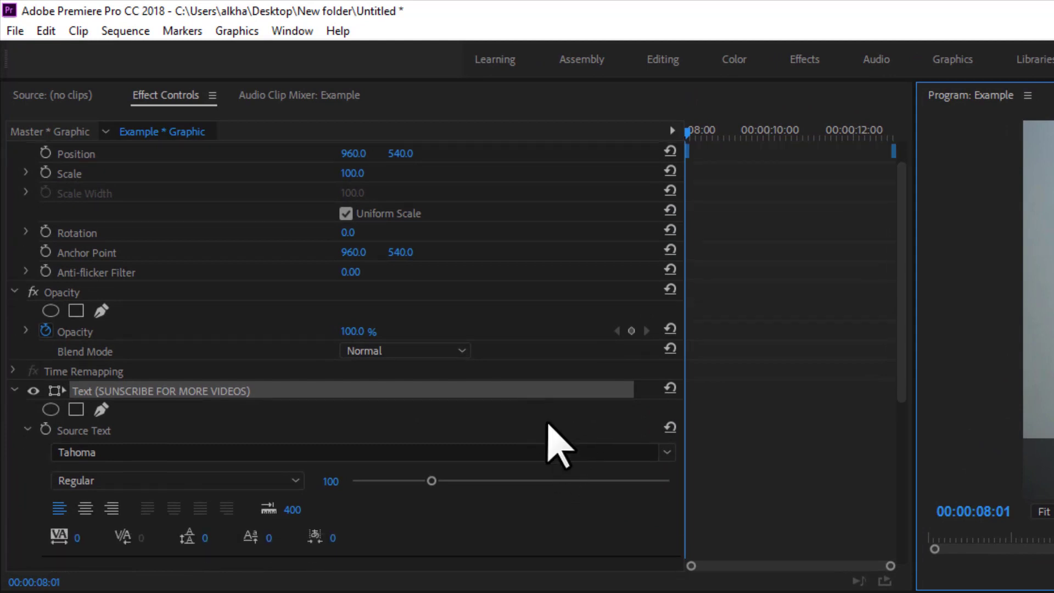
scroll(550, 522, down, 1)
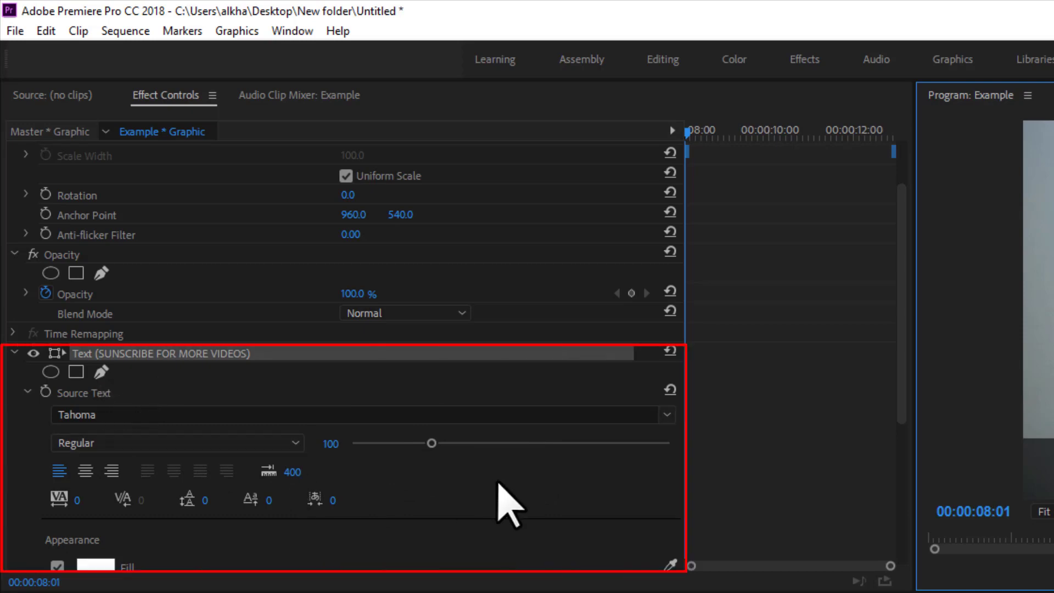
scroll(499, 502, down, 2)
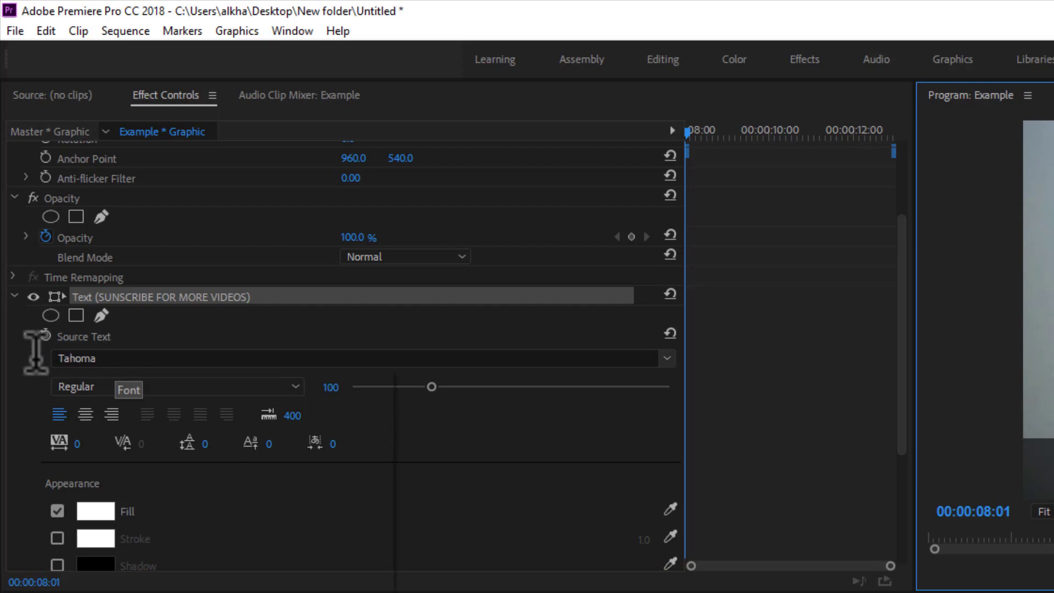
click(60, 357)
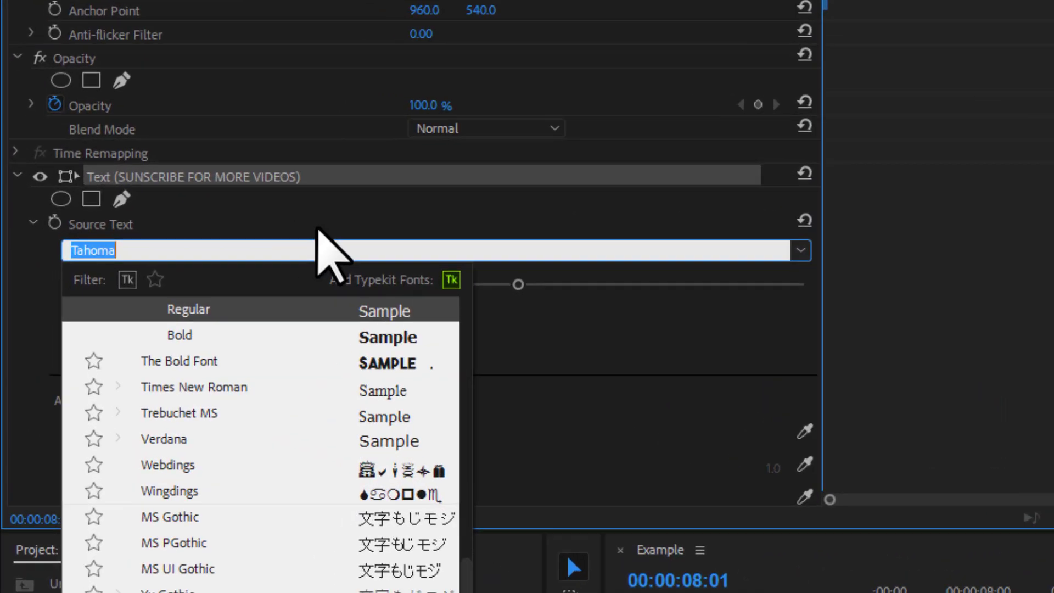
text(ARIAL)
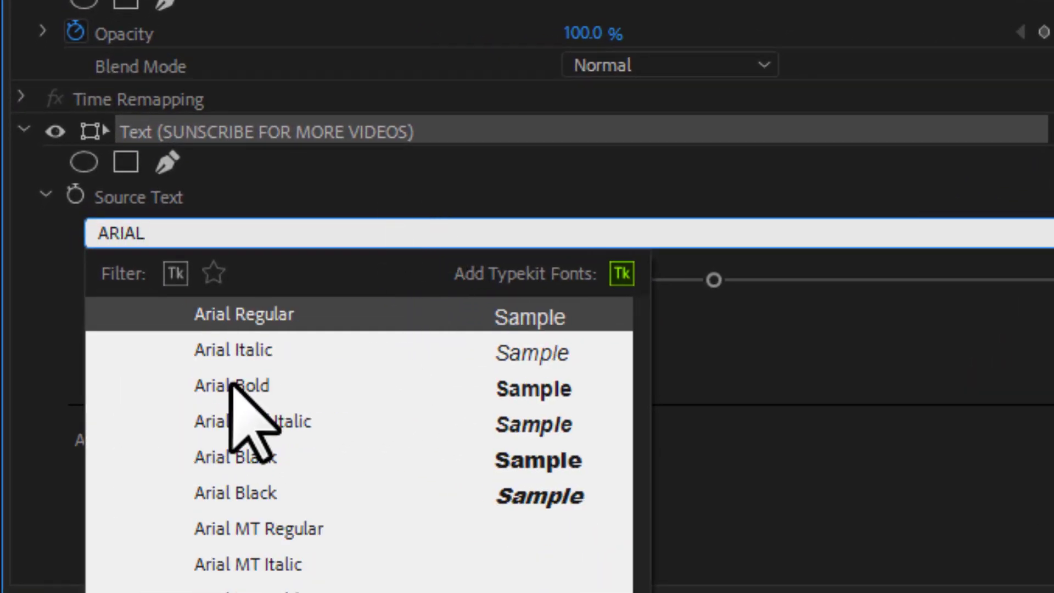
click(236, 384)
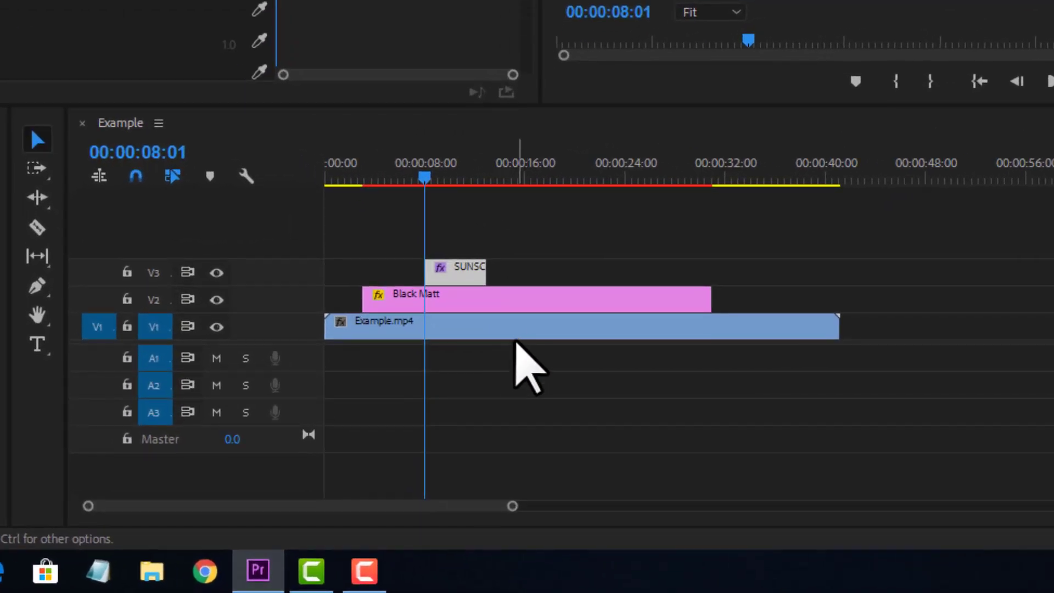
- Move the text clip on V3 clear of the video, to about 51 seconds
drag(551, 361, 495, 334)
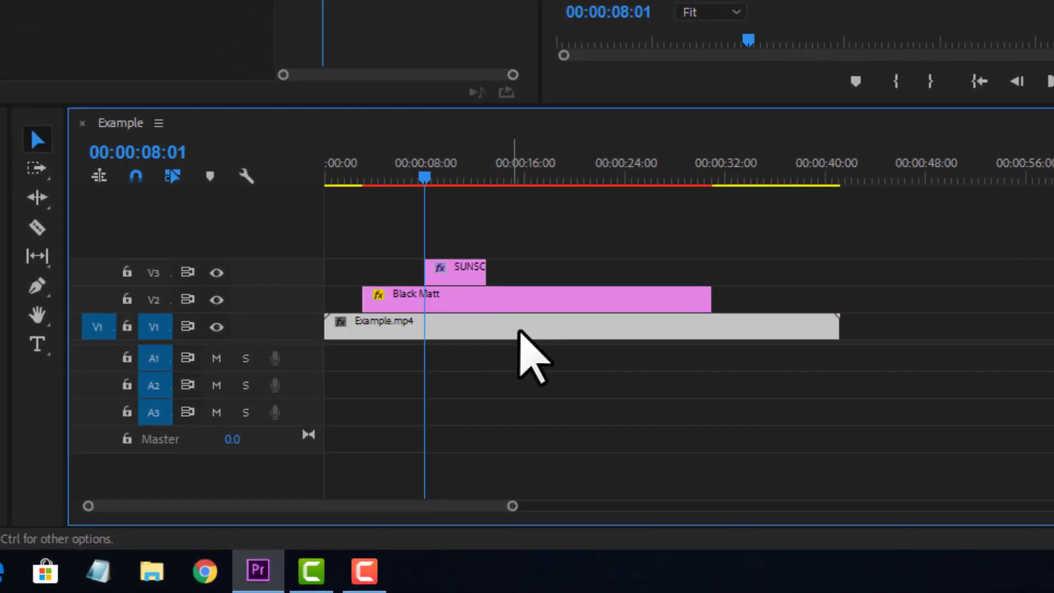
drag(607, 239, 570, 296)
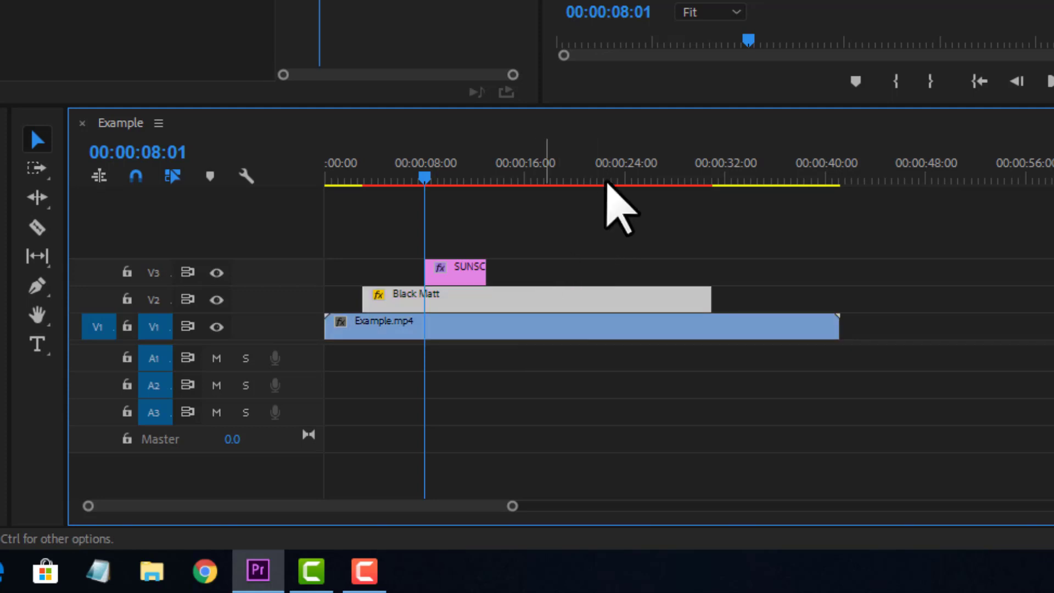
drag(496, 230, 859, 307)
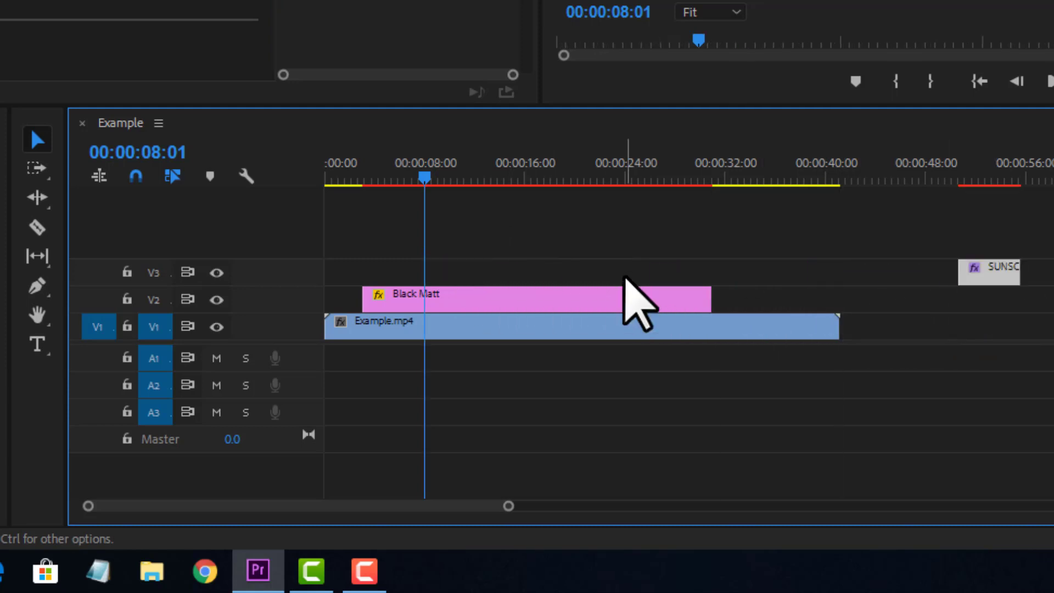
- Apply the default video transition to the start of the Black Matt clip and play the fade-in from 00:00:01:12
drag(659, 239, 598, 297)
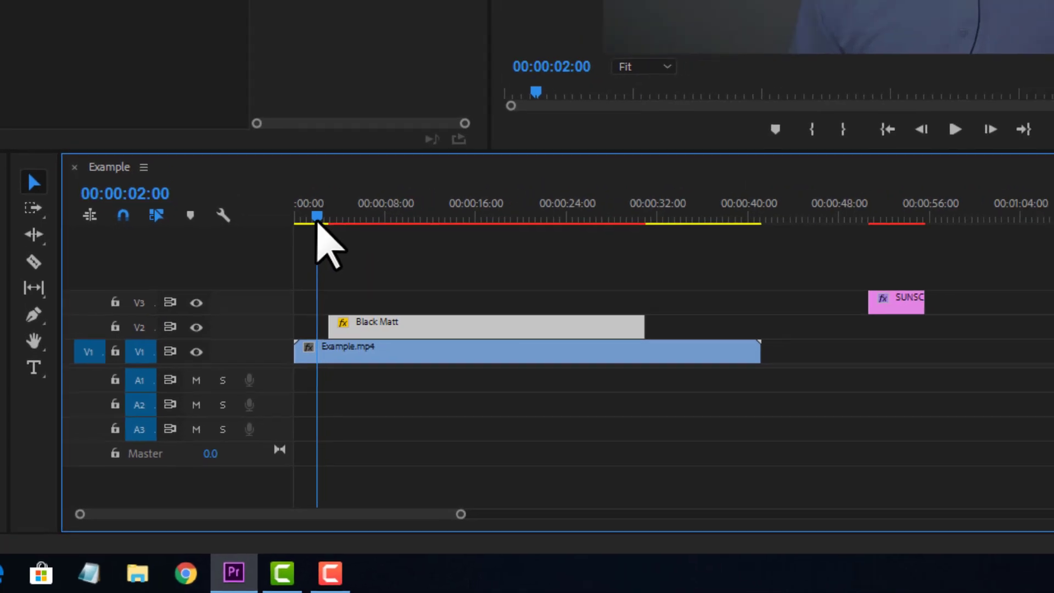
drag(320, 220, 259, 306)
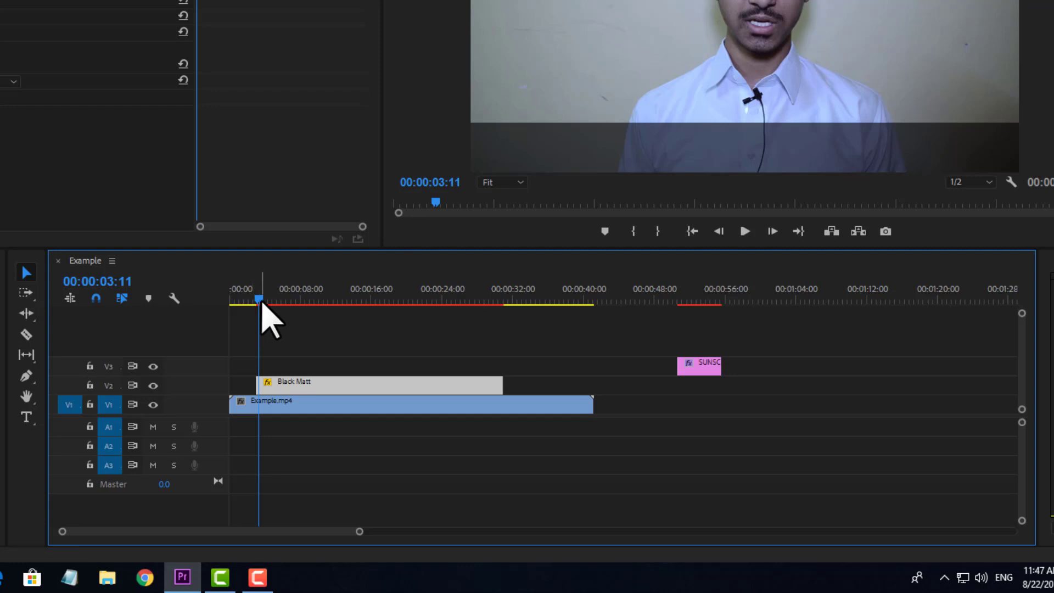
drag(261, 299, 254, 300)
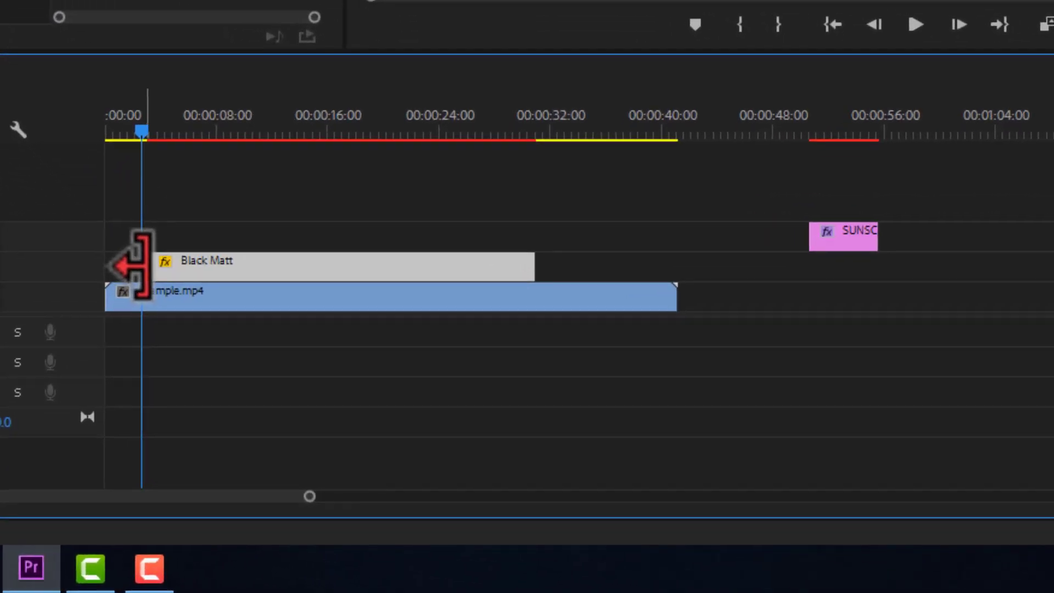
drag(273, 205, 206, 264)
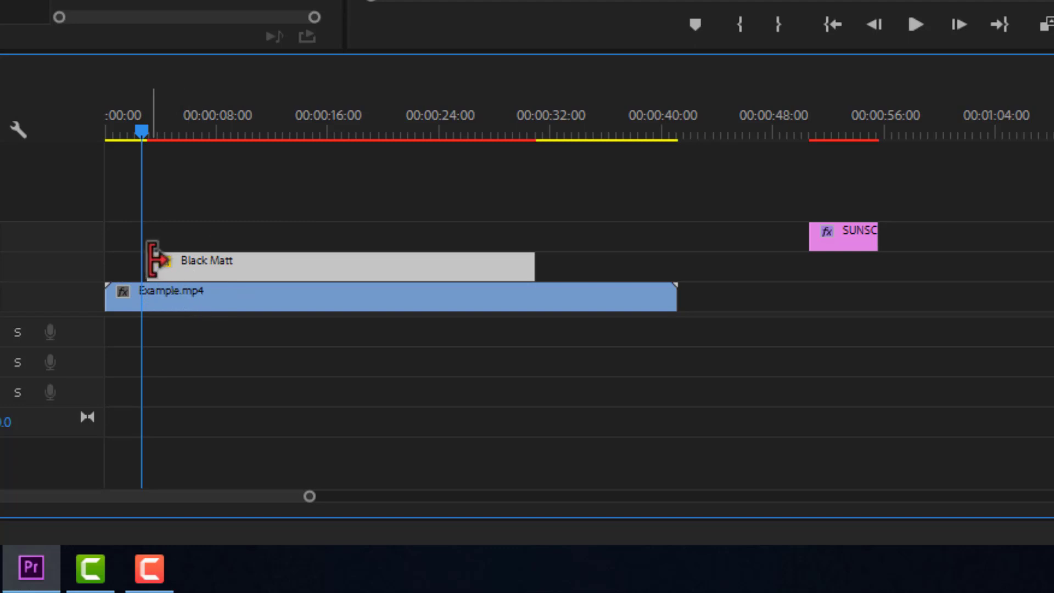
click(153, 260)
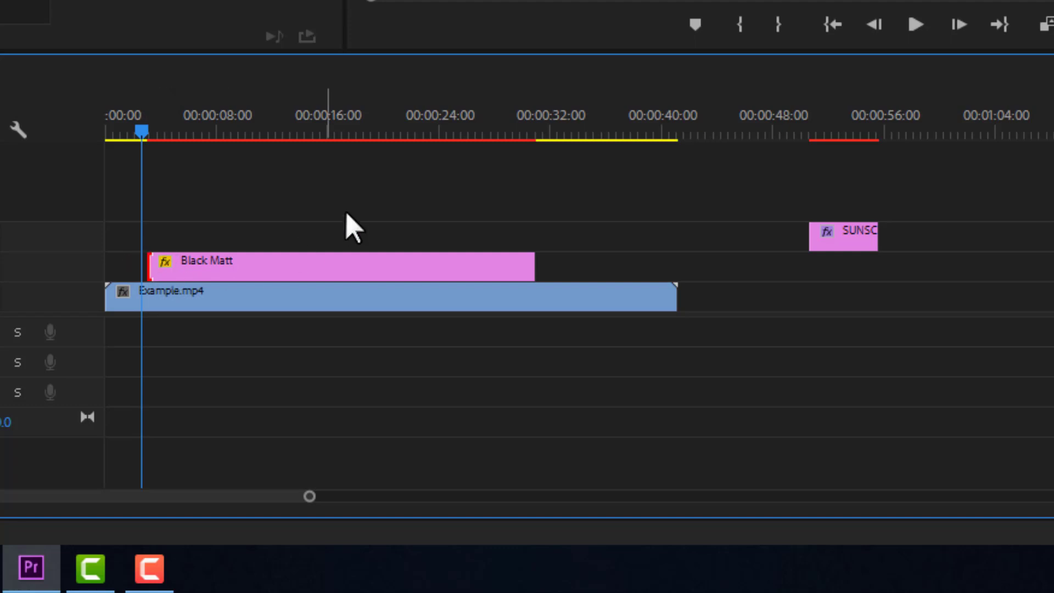
key(ctrl+d)
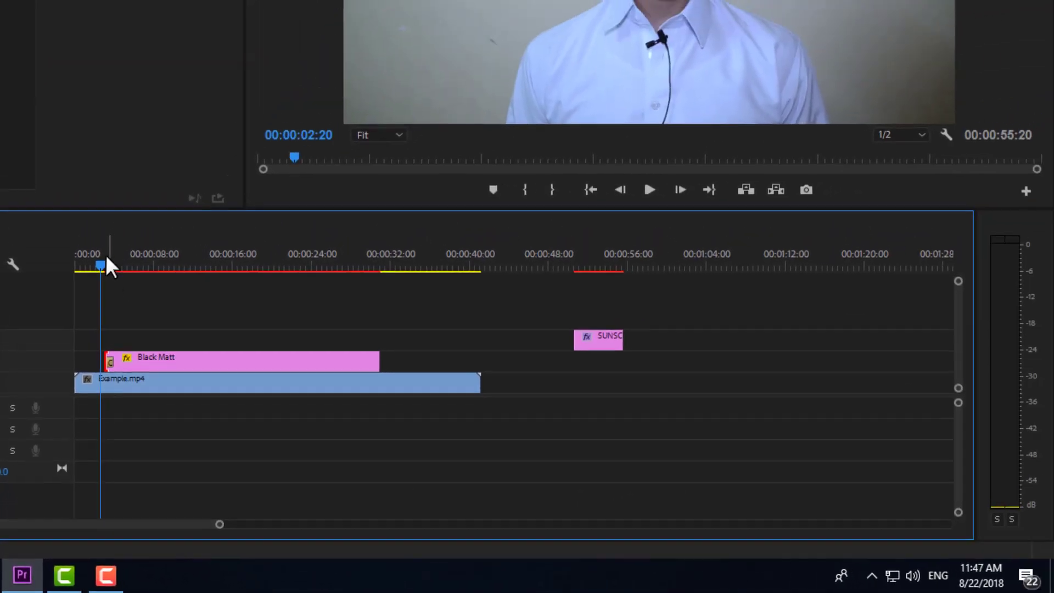
drag(101, 255, 89, 257)
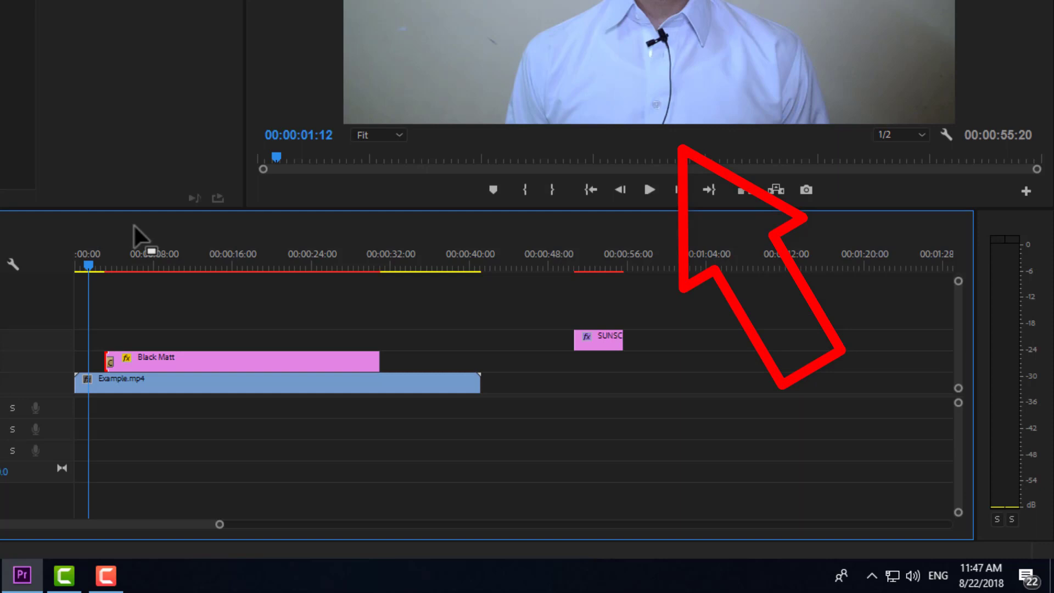
key(space)
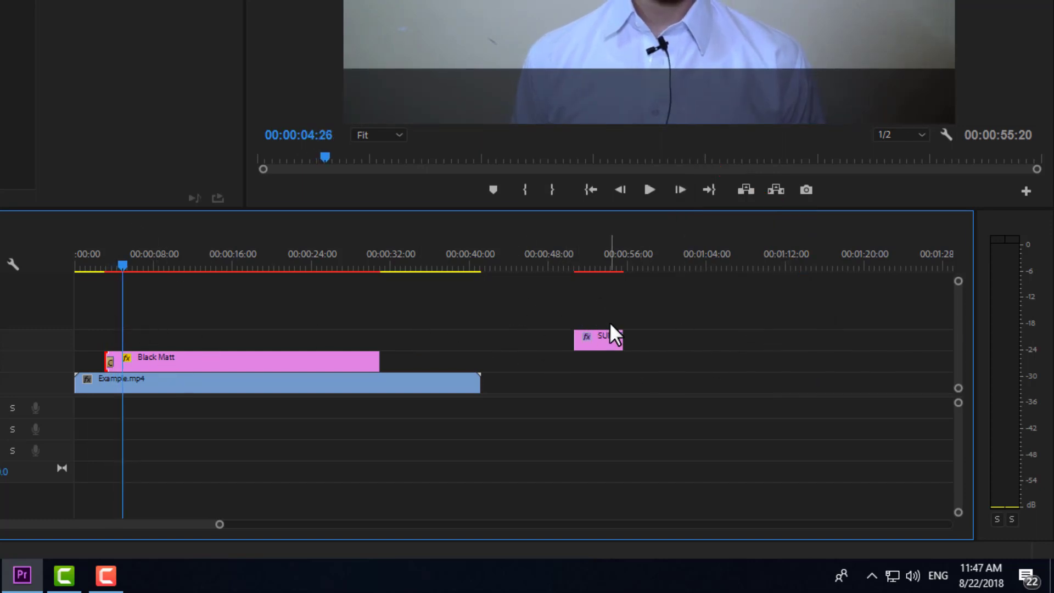
- Place the text clip on V3 at 00:00:04:26, extend its end to about 26 seconds, and play the sequence from the beginning
click(606, 341)
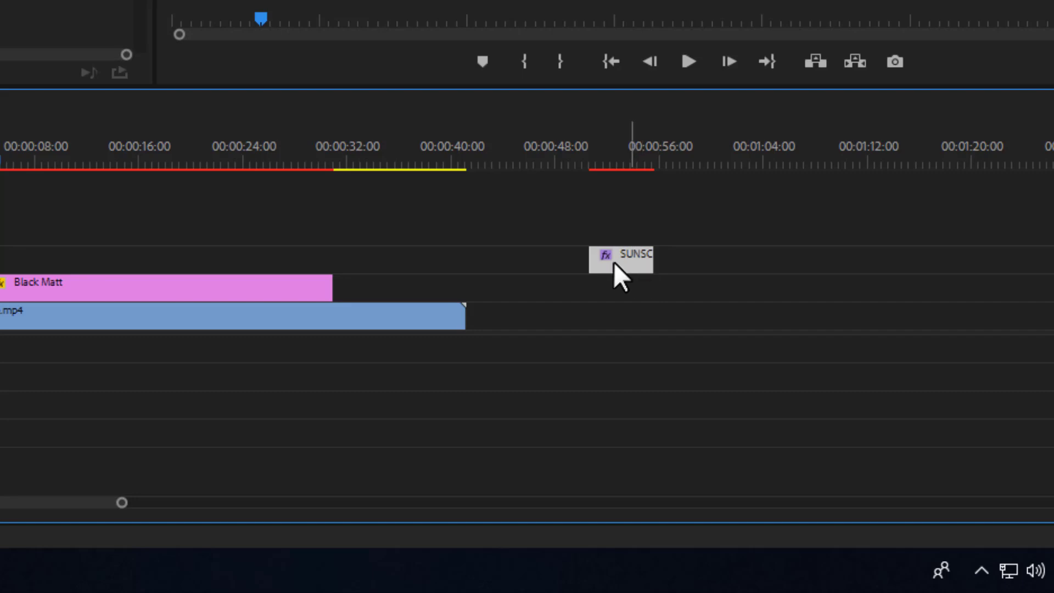
drag(613, 262, 558, 285)
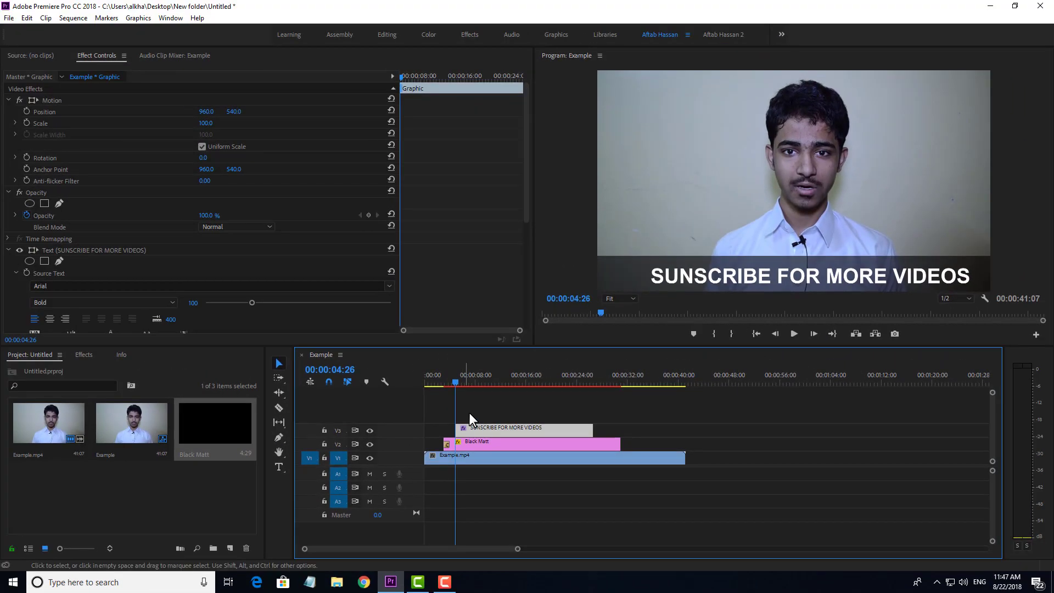
drag(460, 382, 407, 376)
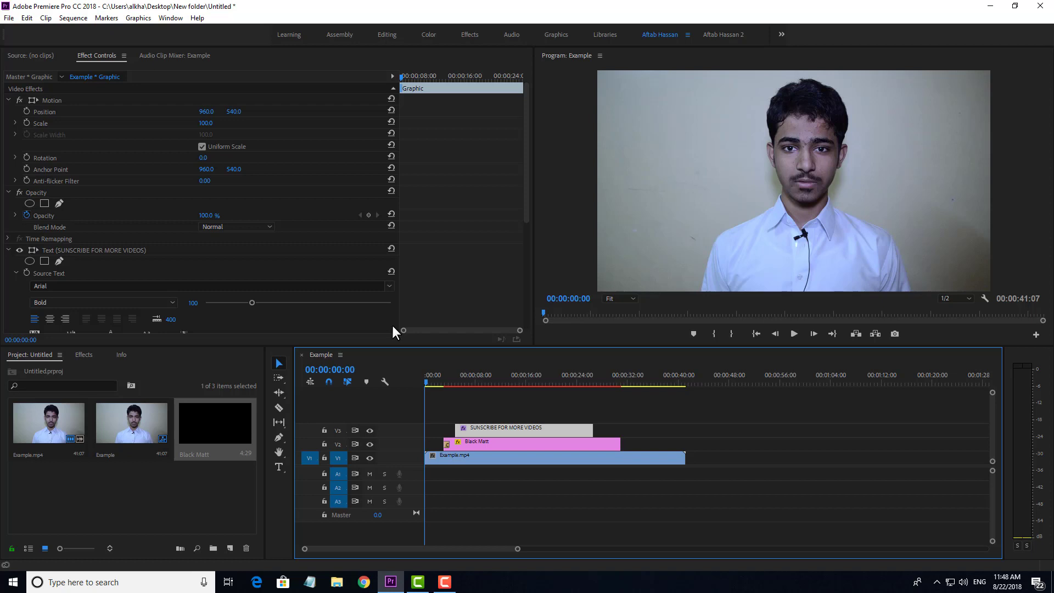
key(space)
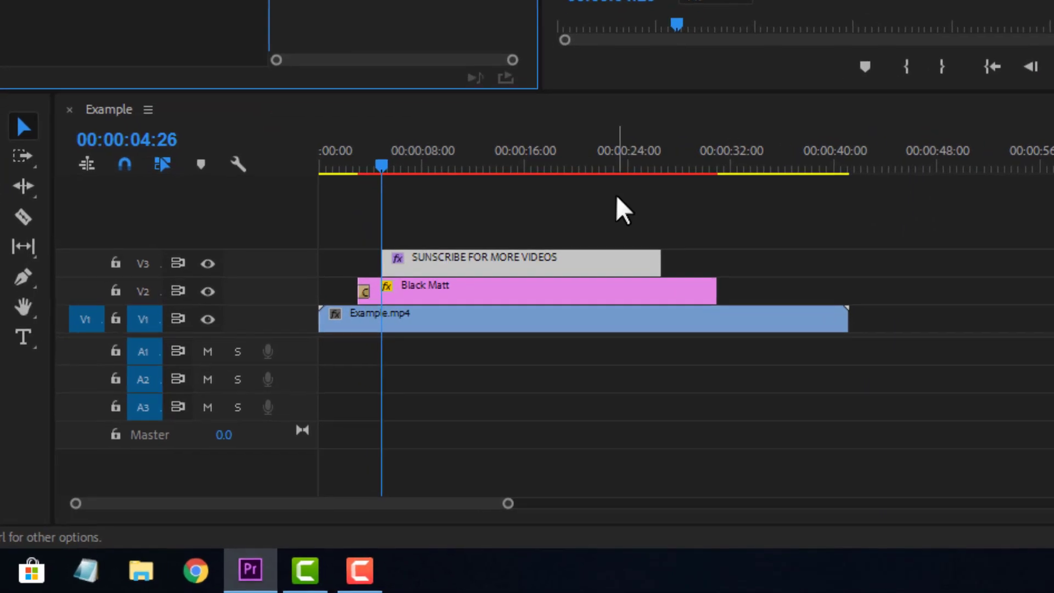
- Set the text clip's horizontal position to 2642 and turn on Position keyframing at 00:00:04:26
click(534, 420)
click(516, 259)
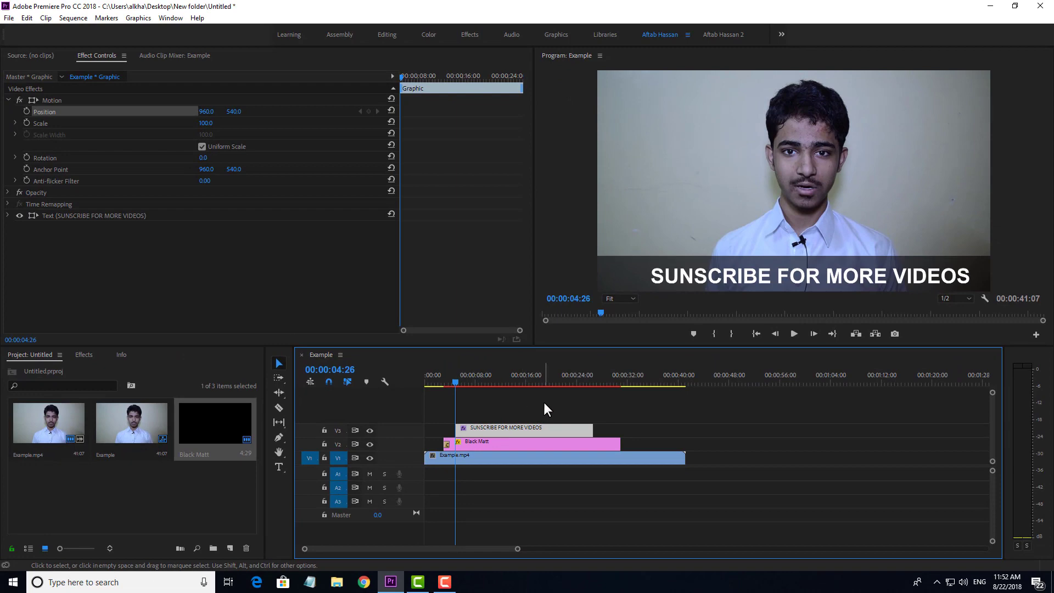
drag(544, 403, 503, 427)
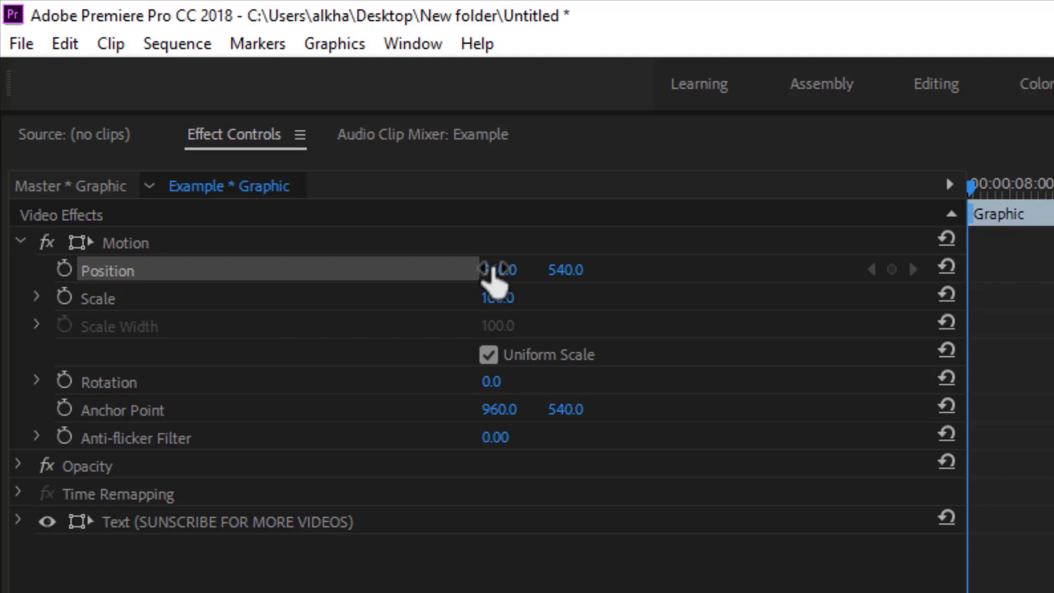
drag(494, 277, 741, 251)
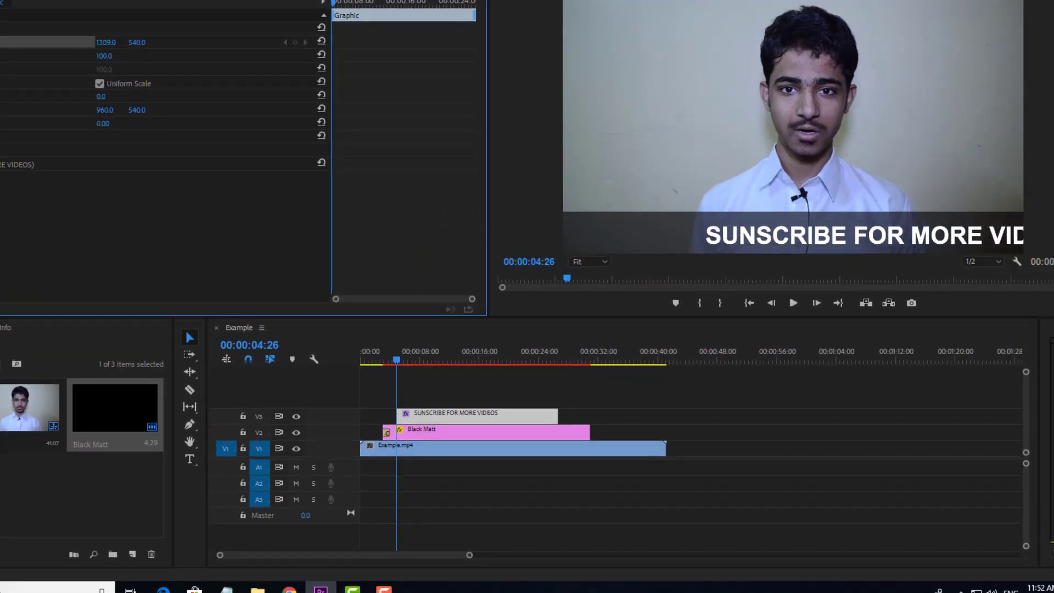
drag(106, 43, 721, 42)
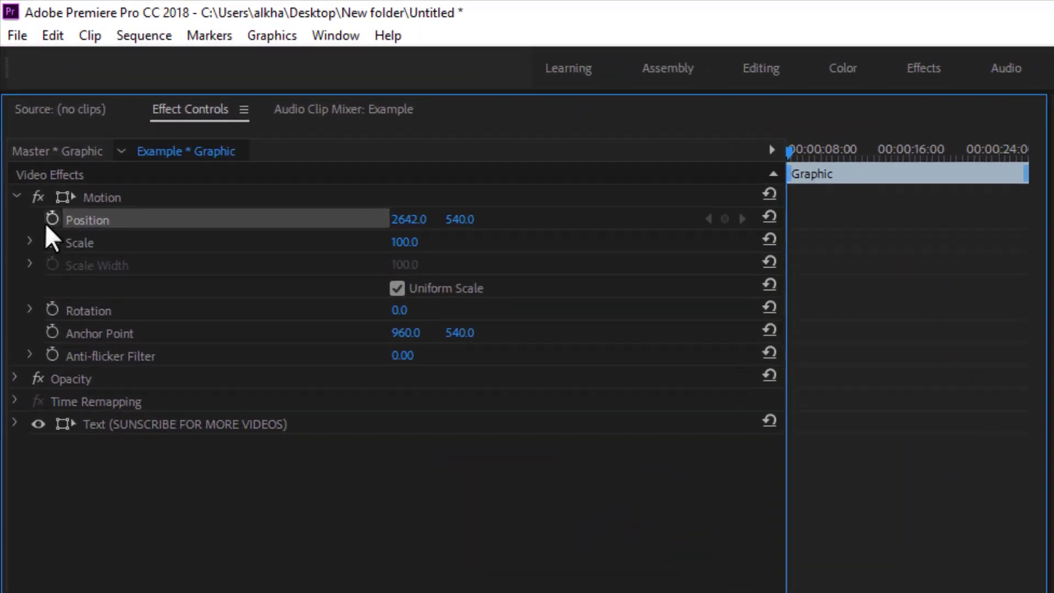
click(52, 218)
- Keyframe the text clip's horizontal position at -907 at 00:00:06:24, and play the animation from the clip's start
drag(792, 146, 813, 148)
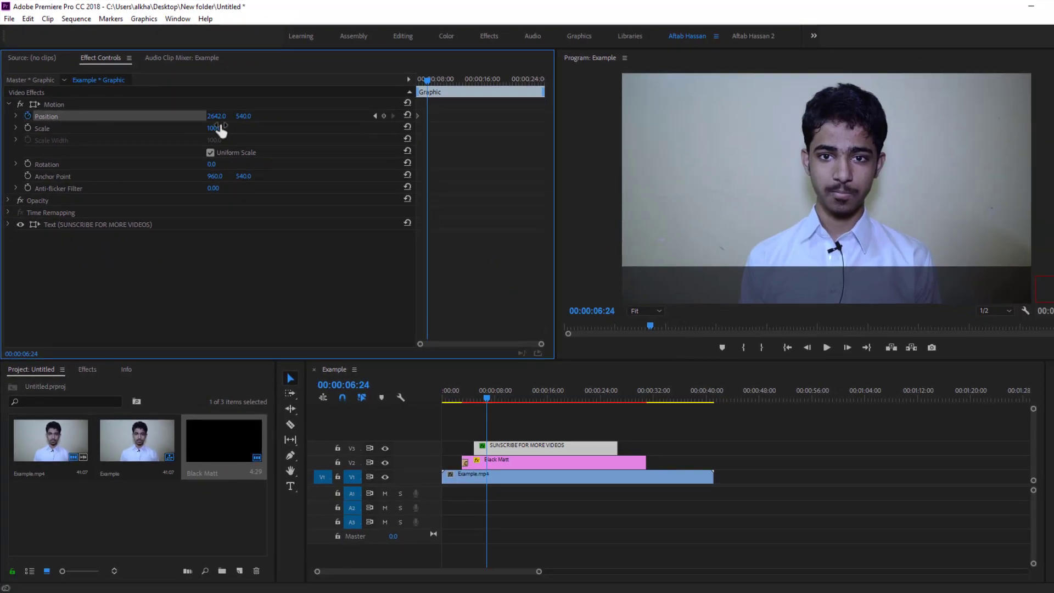
drag(216, 115, 0, 116)
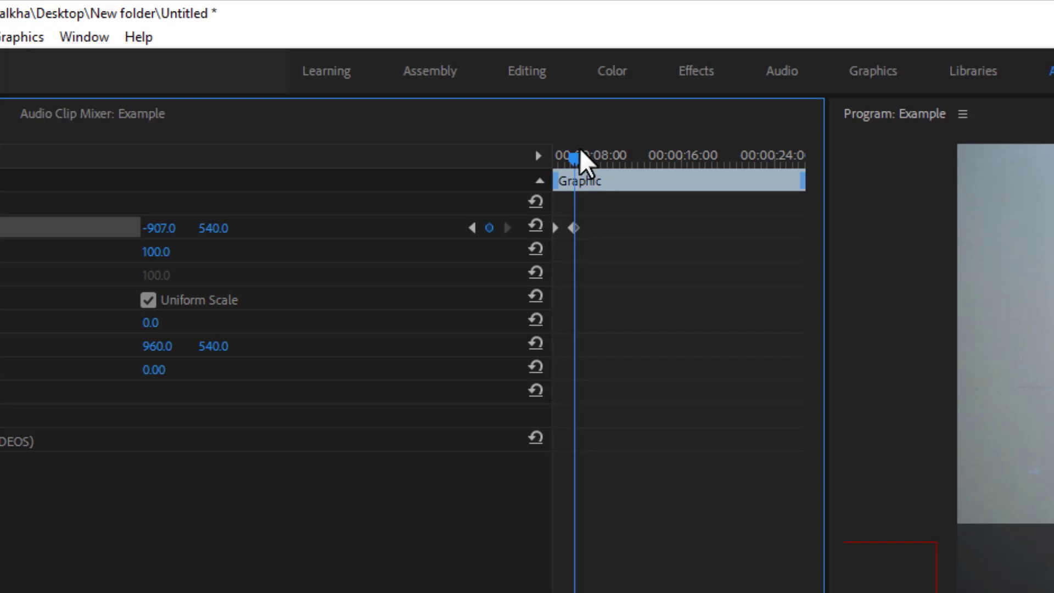
drag(592, 151, 358, 71)
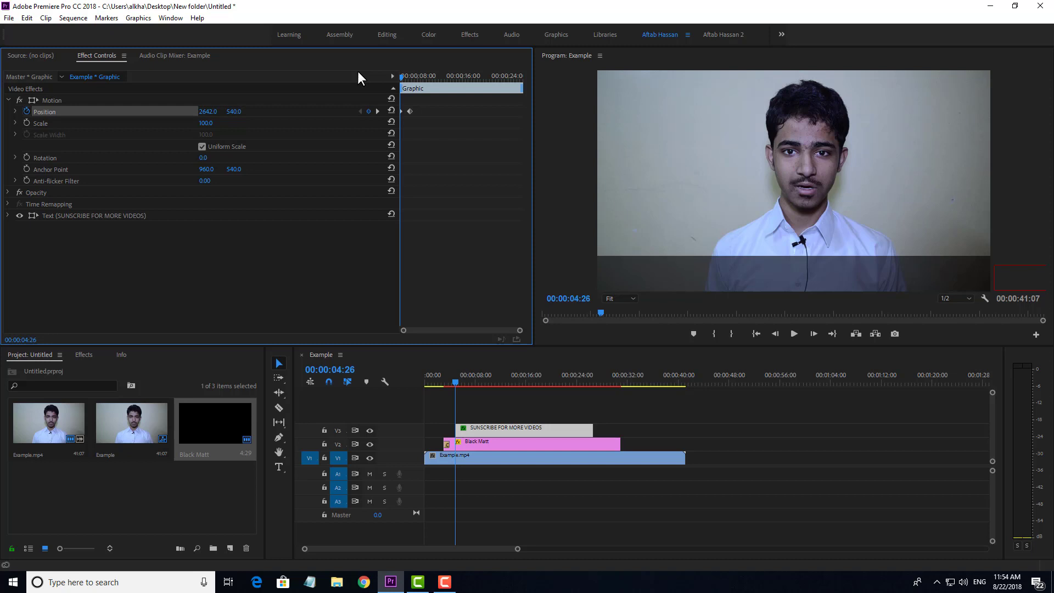
key(space)
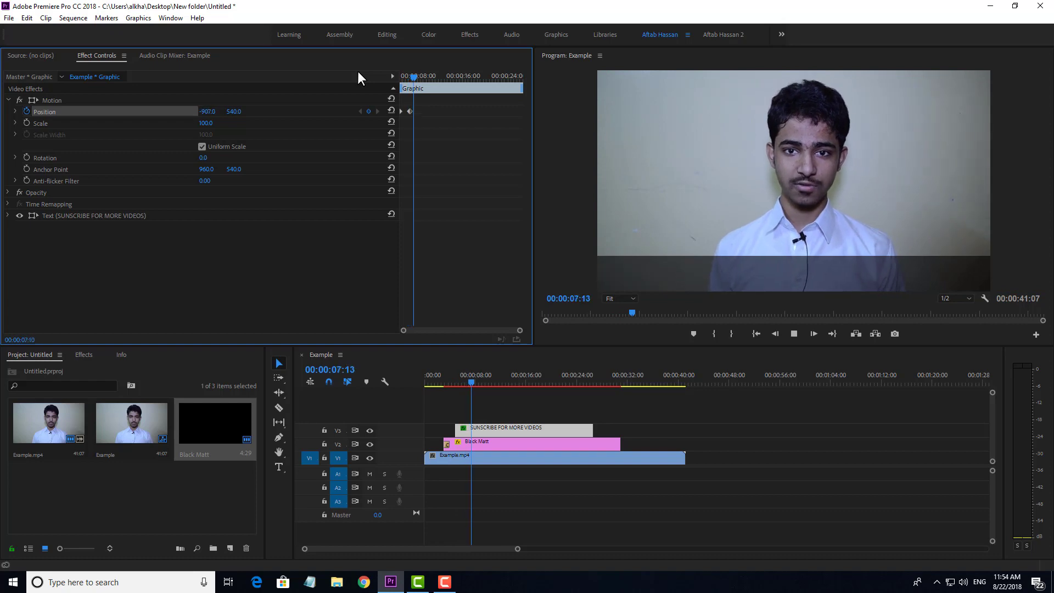
- Move the text clip's ending Position keyframe to about 23 seconds and play the slower scroll from the start of the clip
key(space)
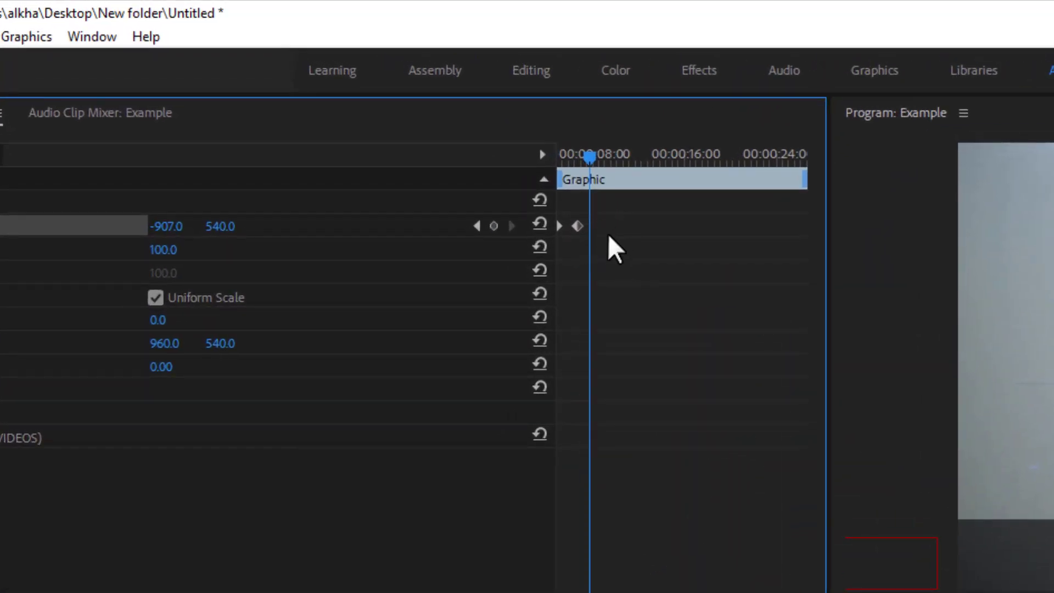
drag(623, 203, 669, 216)
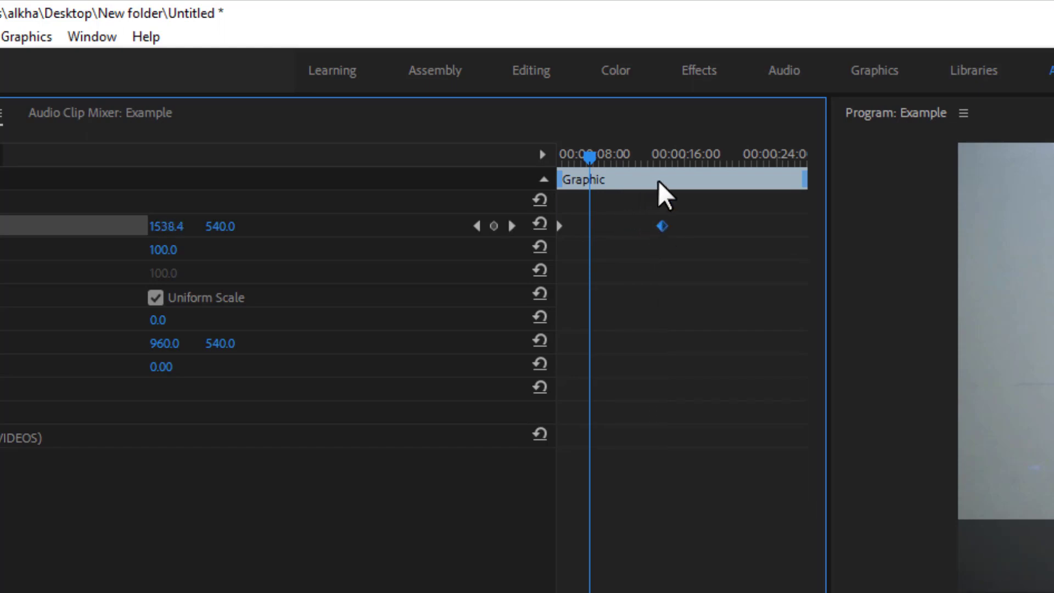
drag(588, 149, 478, 158)
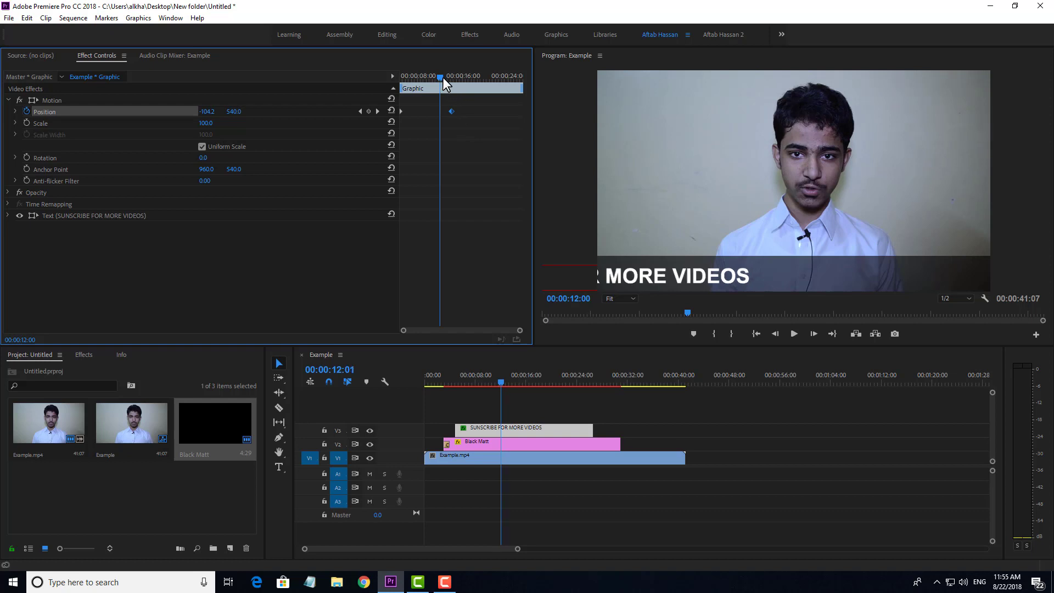
drag(443, 77, 500, 111)
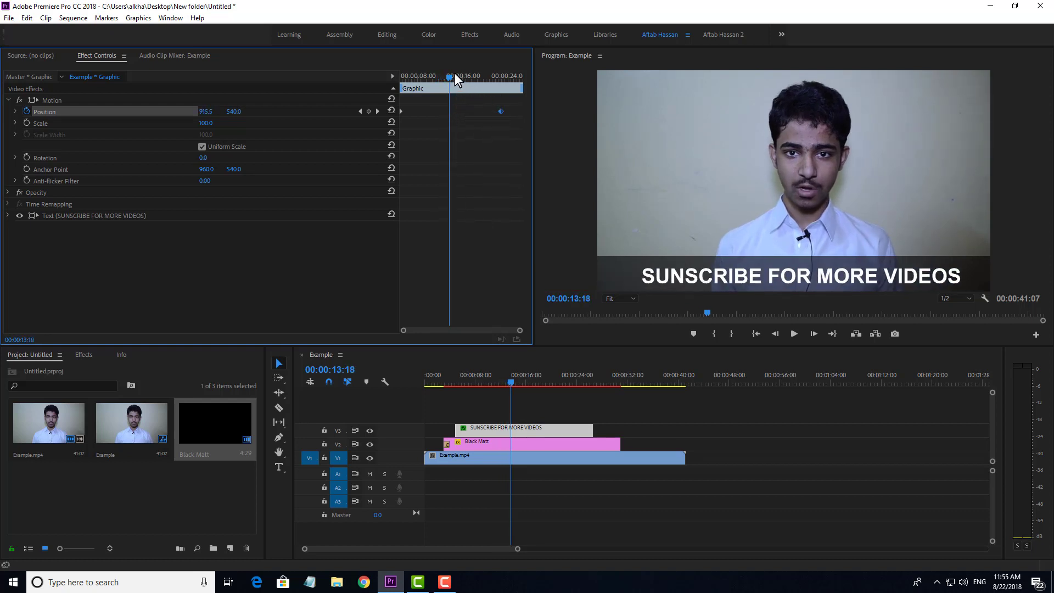
key(Up)
key(space)
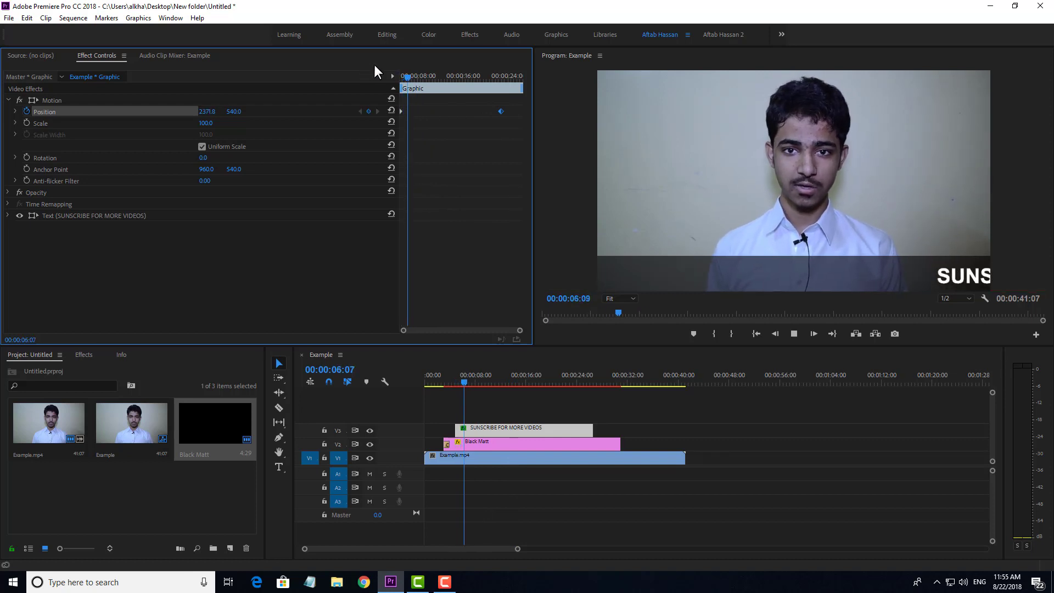
- Move the text clip's ending Position keyframe to about 16 seconds and play the sequence from the beginning to 00:00:16:04
click(463, 77)
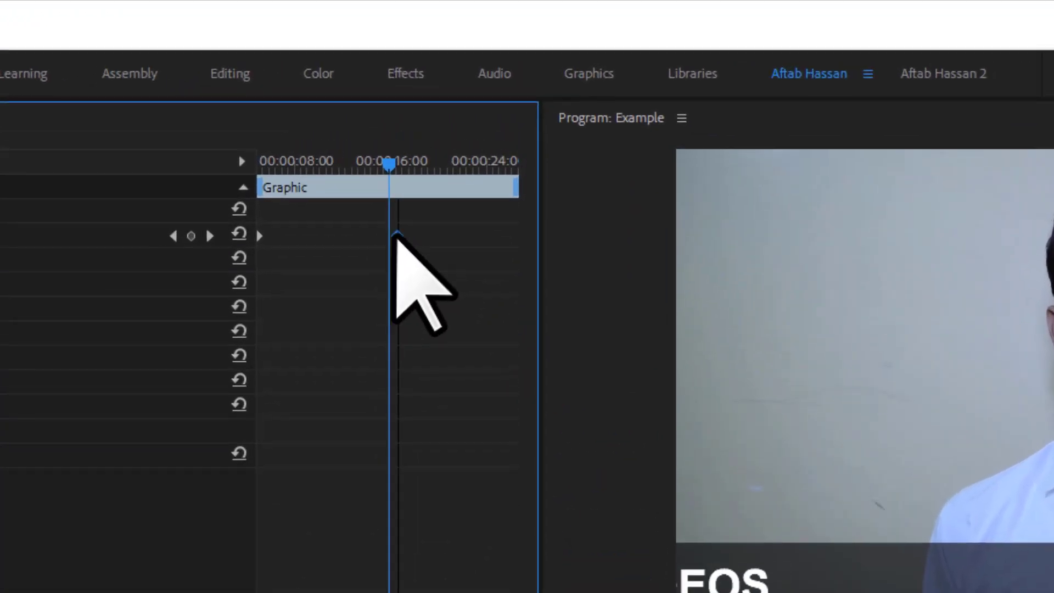
drag(357, 159, 188, 160)
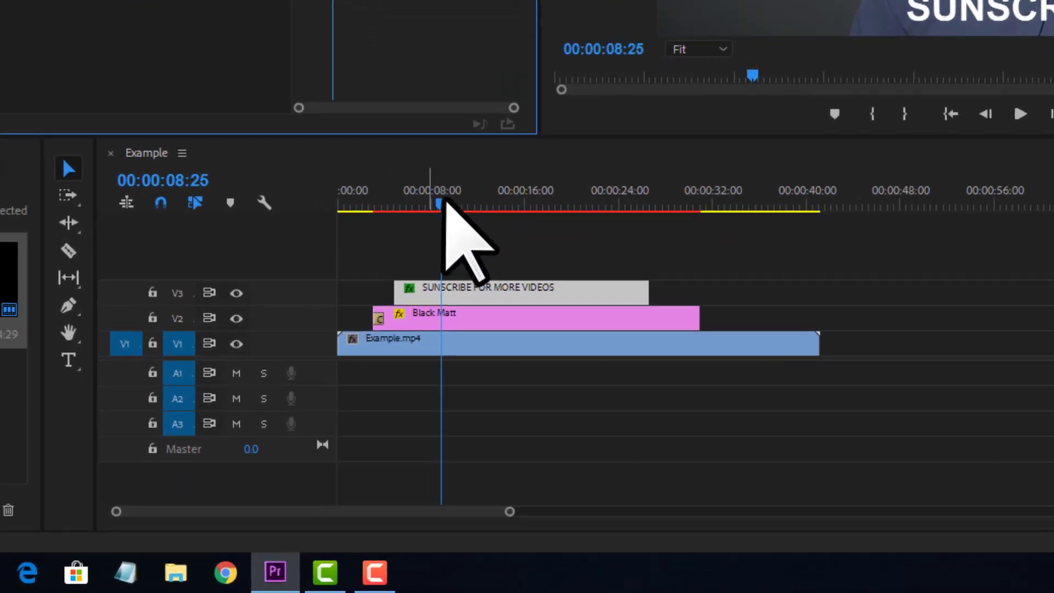
drag(402, 144, 274, 140)
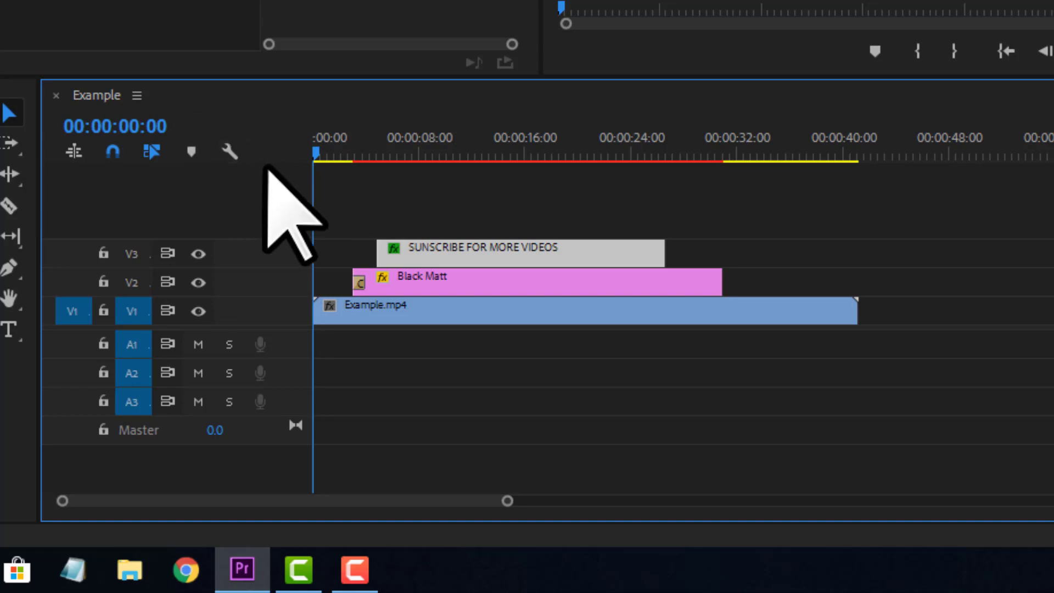
key(space)
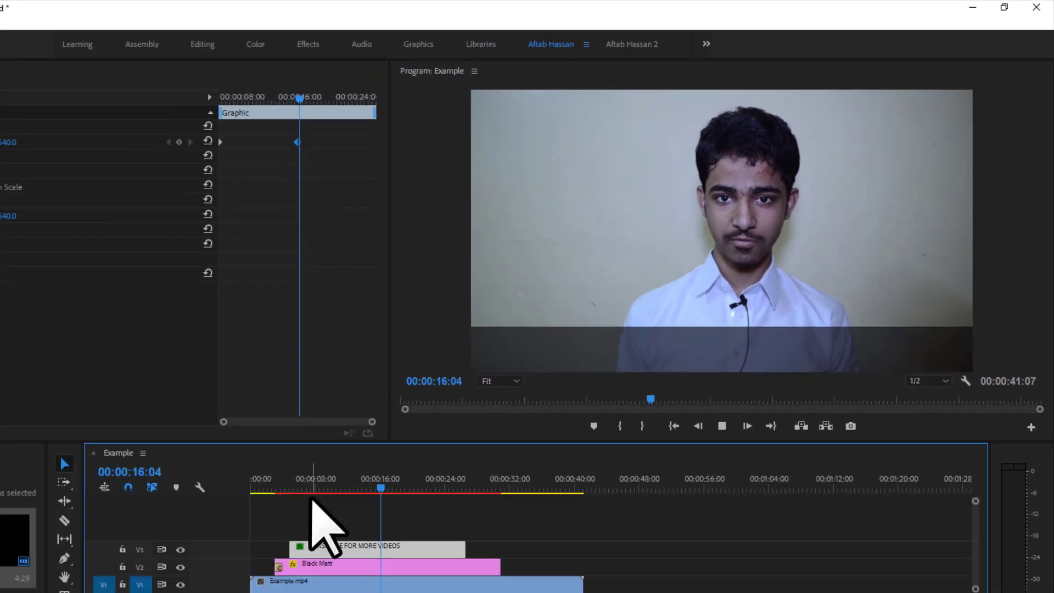
key(space)
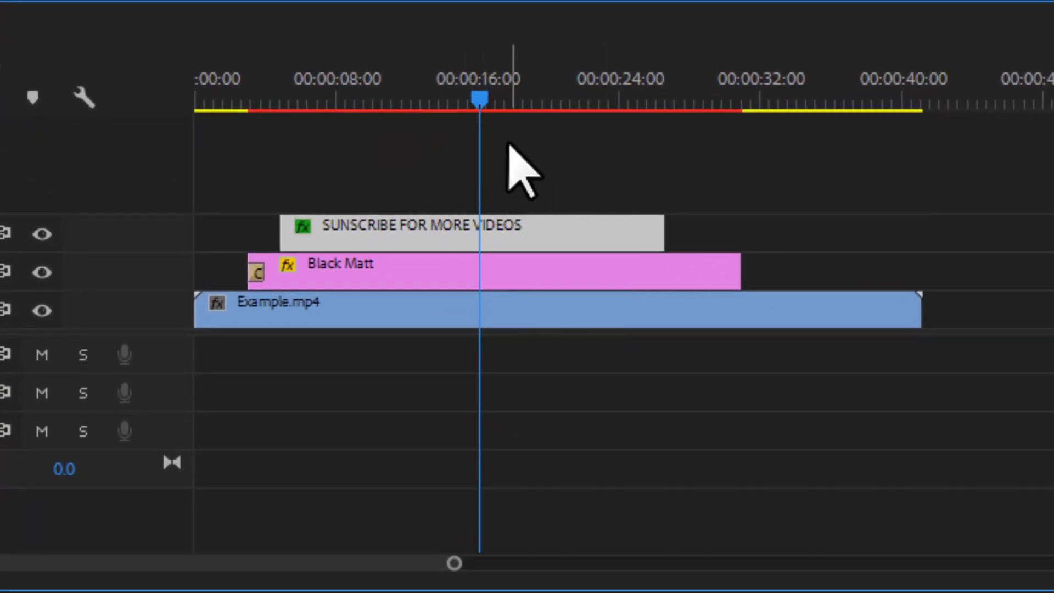
- Split both the text clip and the Black Matt clip at 00:00:16:04, and undo the split
drag(507, 144, 609, 259)
click(736, 180)
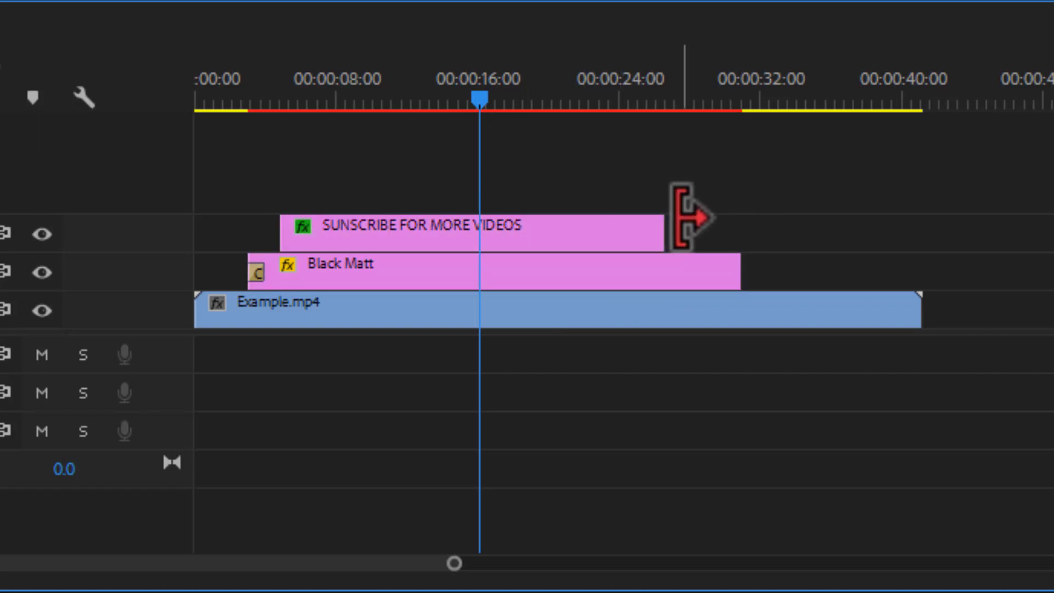
drag(699, 178, 597, 266)
key(ctrl+k)
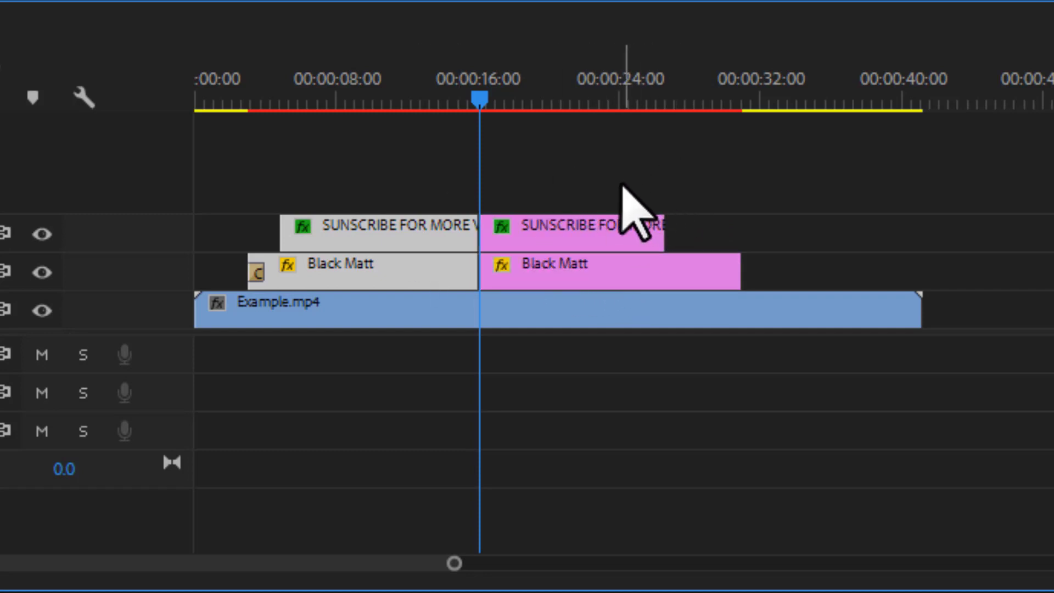
key(ctrl+z)
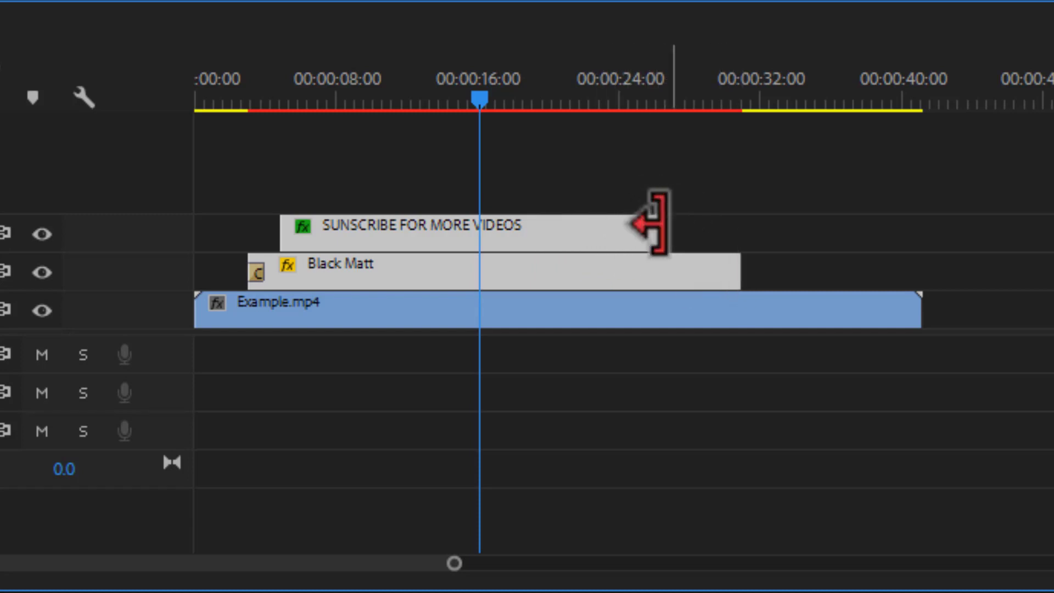
- Trim the text clip's end to 00:00:16:04 and the Black Matt clip's end to about 17 seconds, and play from 00:00:14:01
drag(651, 223, 478, 228)
click(483, 170)
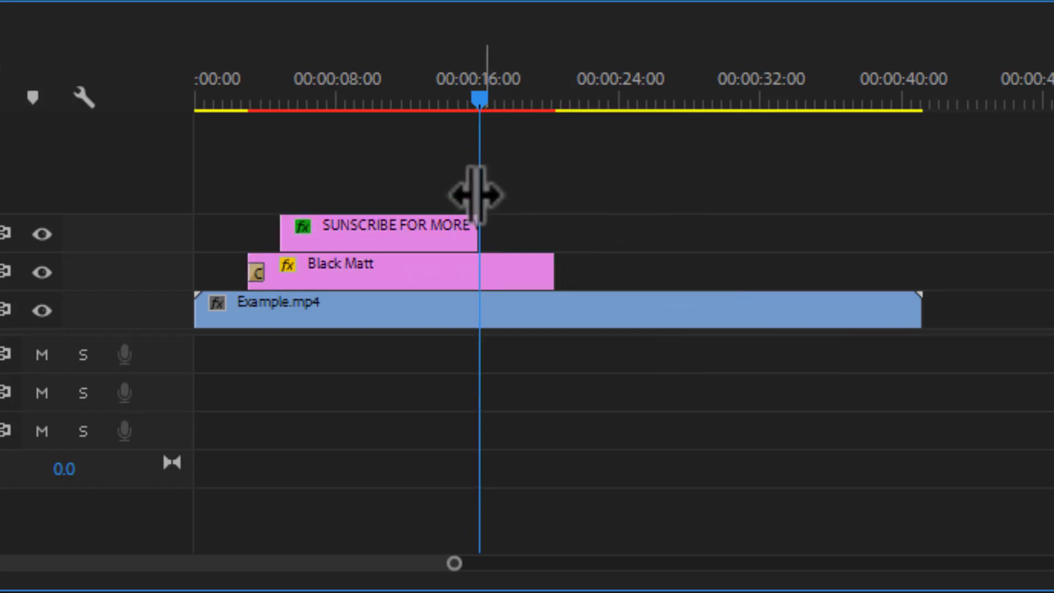
drag(551, 269, 490, 266)
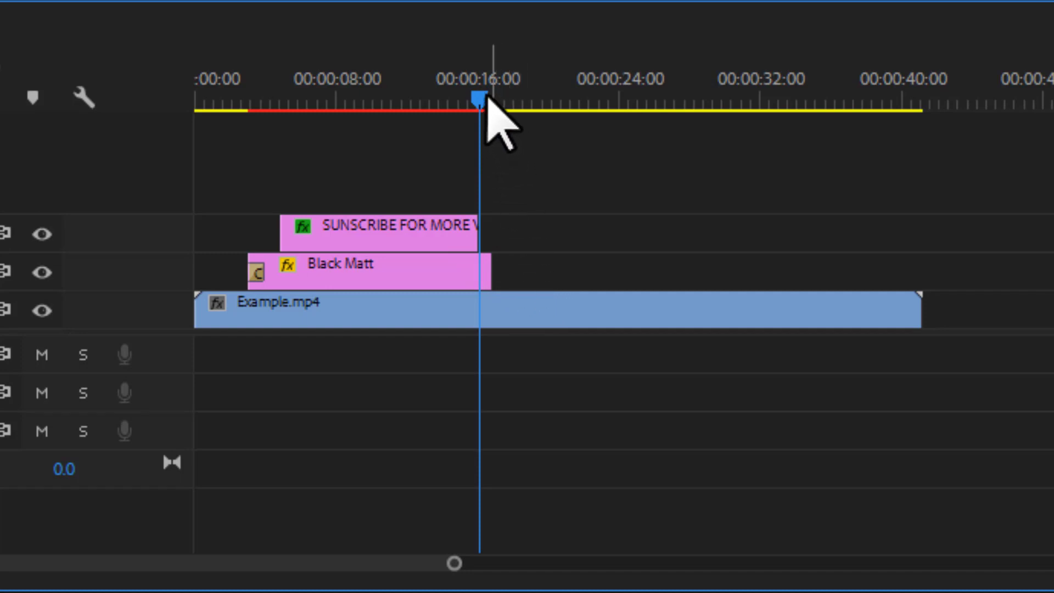
click(443, 92)
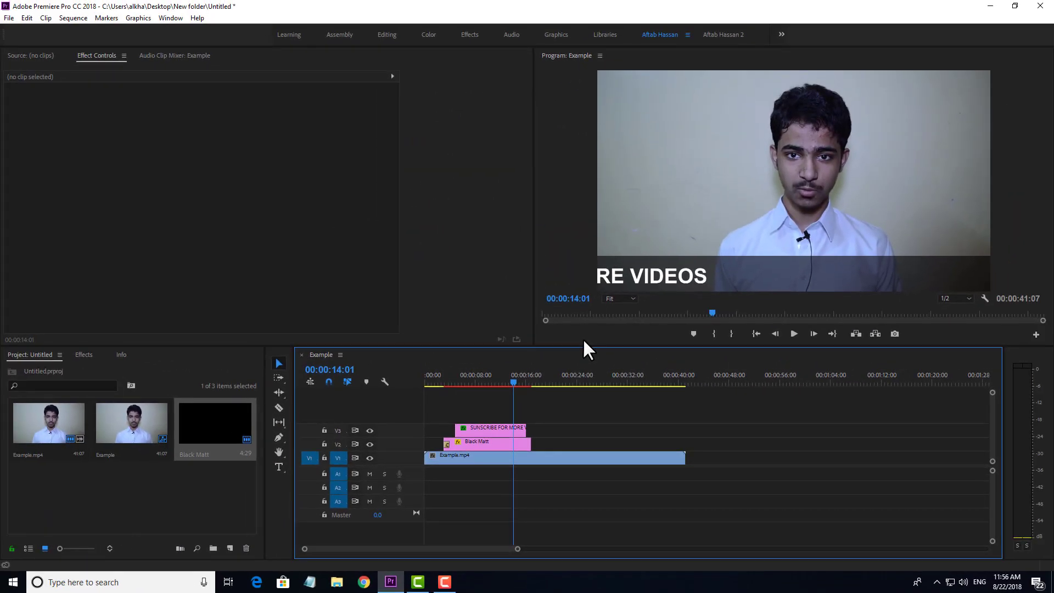
key(space)
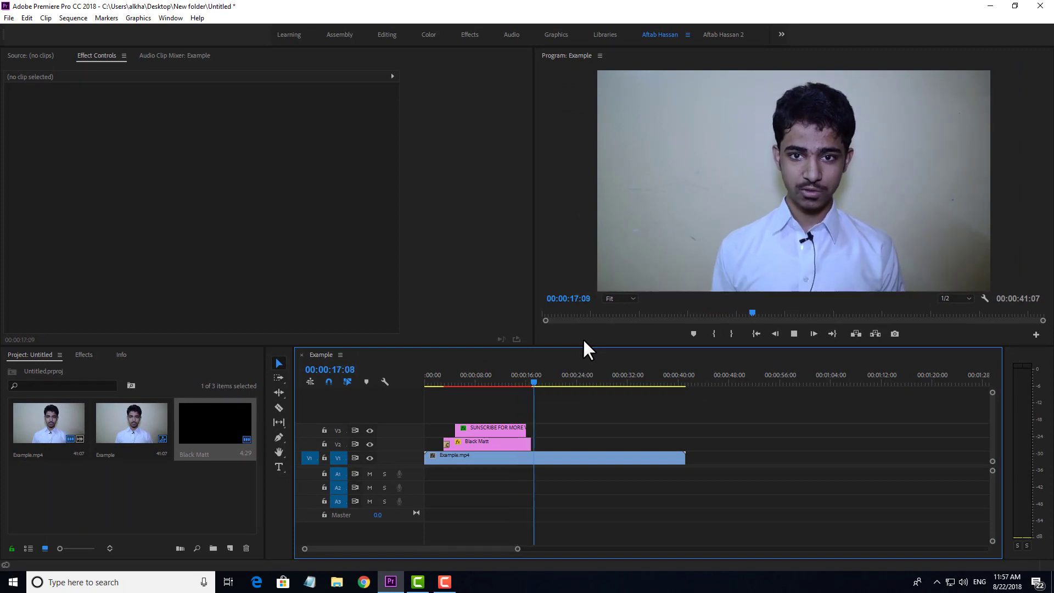
key(space)
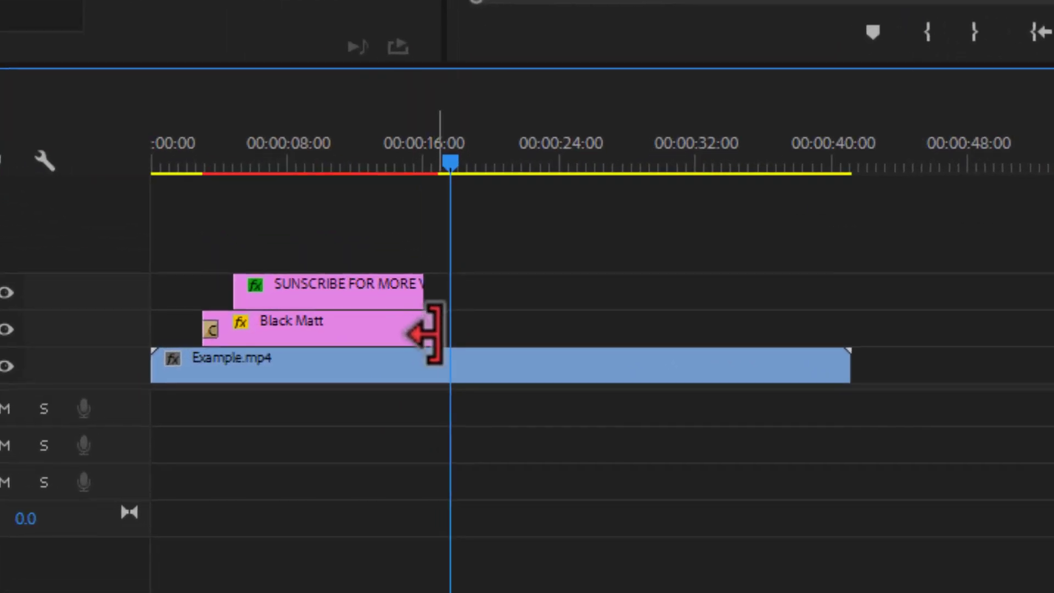
- Apply the default video transition to the end of the Black Matt clip and play the fade-out from 00:00:13:23
mouse_move(434, 334)
mouse_down()
mouse_move(446, 334)
mouse_move(437, 322)
mouse_move(452, 332)
mouse_move(428, 324)
mouse_move(438, 325)
mouse_up()
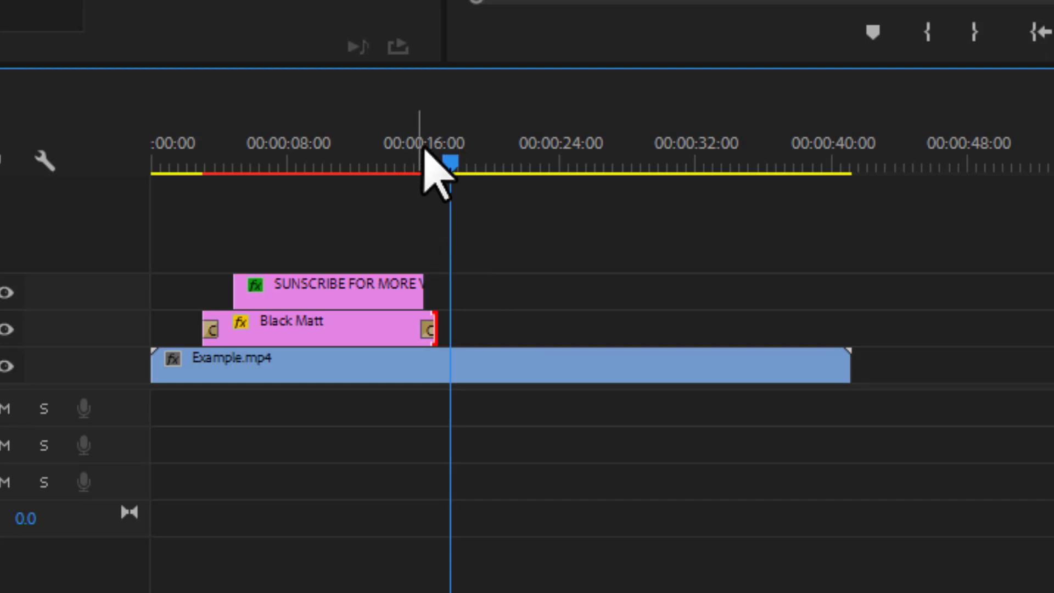
drag(434, 156, 388, 160)
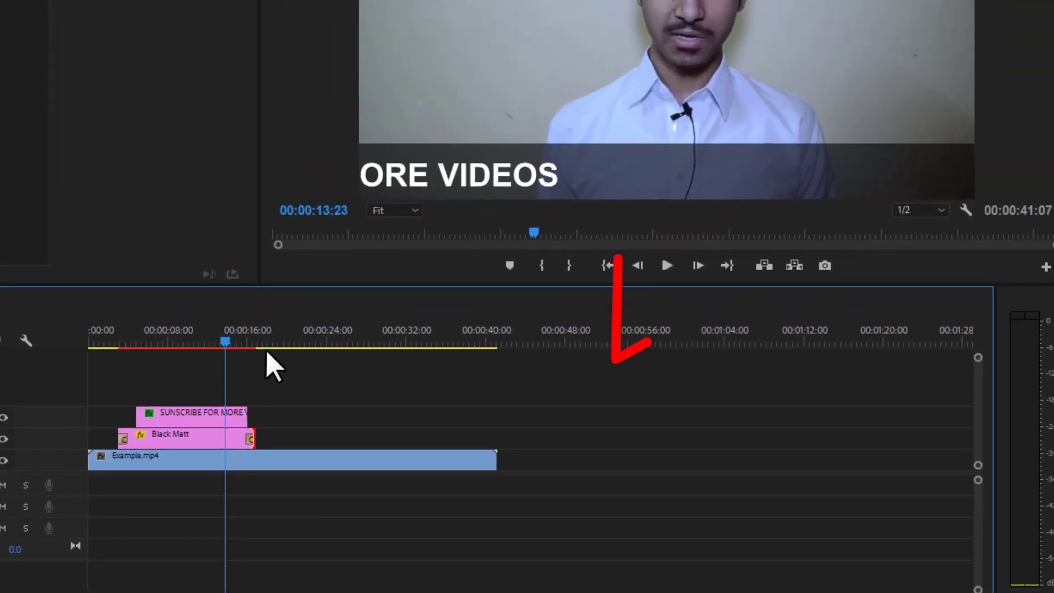
key(space)
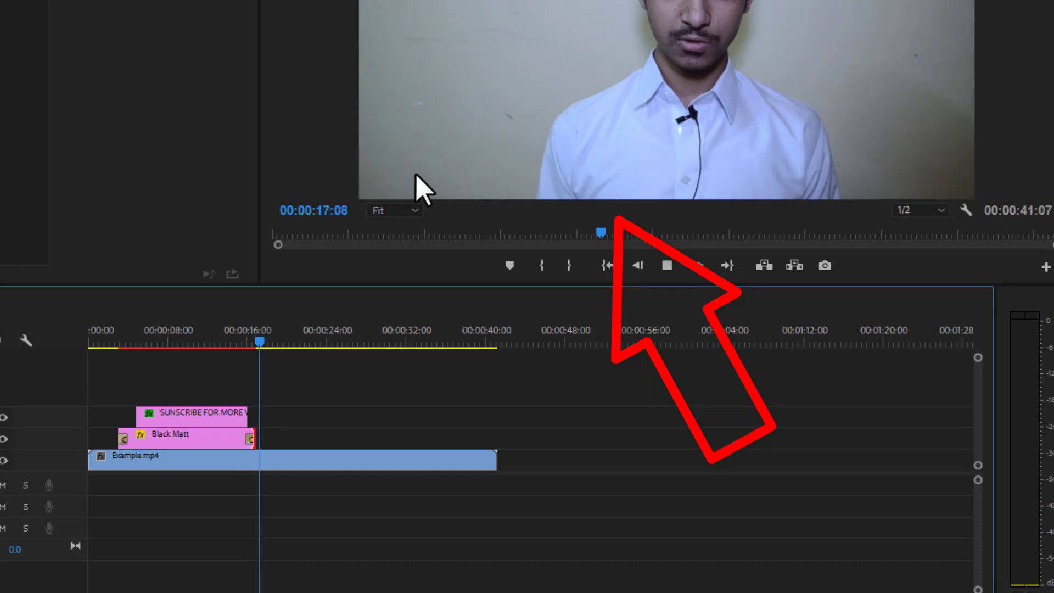
key(space)
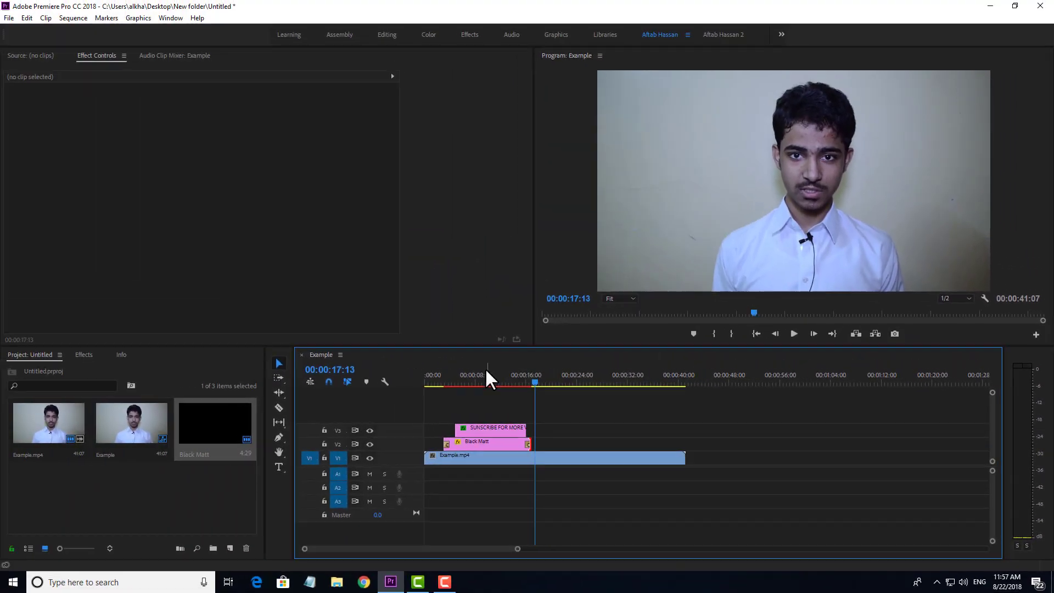
- Play the finished scrolling-text sequence from 00:00:00:00
drag(172, 325, 144, 326)
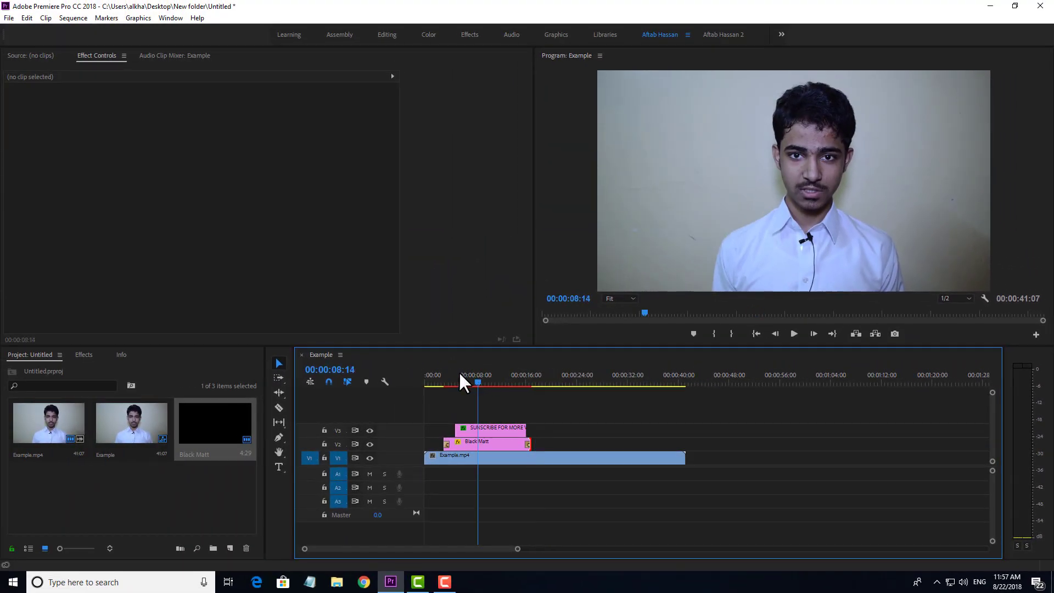
drag(460, 374, 329, 364)
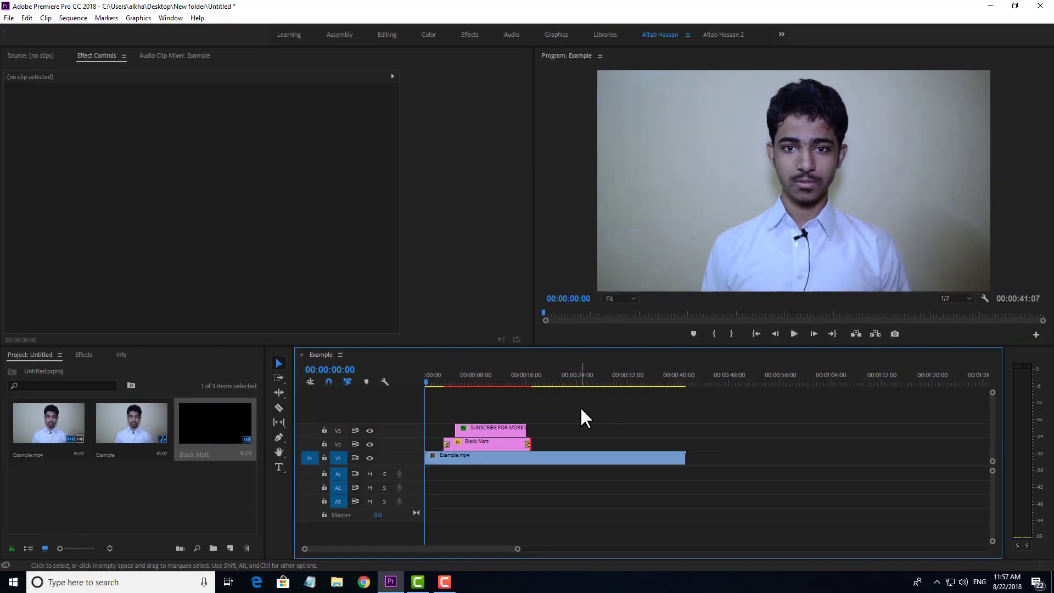
key(space)
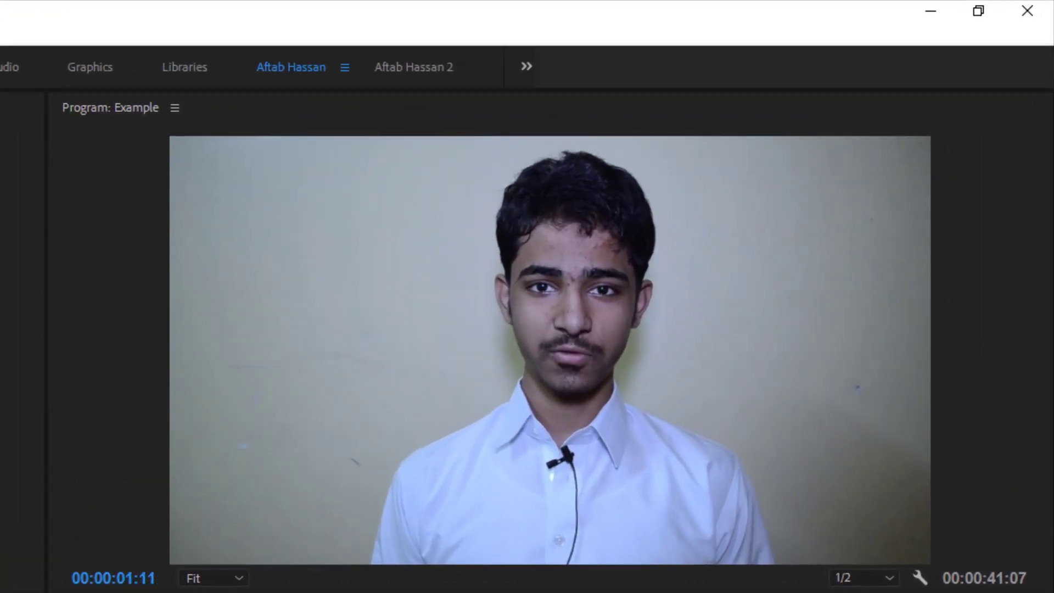